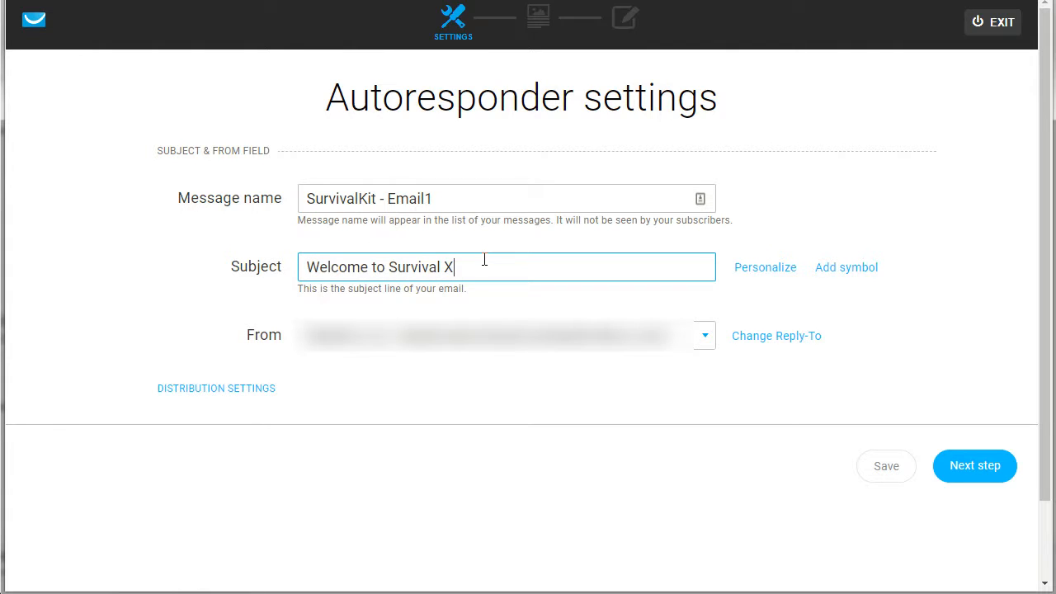
Step: Set the autoresponder's subject line to "Here's your top 5 survival guide"
left_click_drag(482, 265, 389, 264)
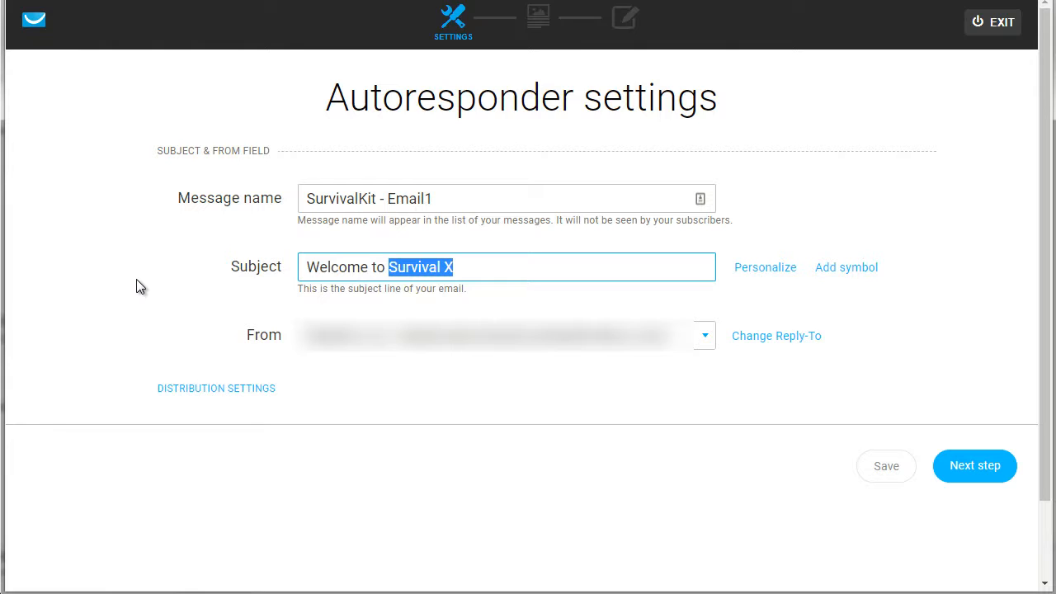
type("Survival Meal Kits")
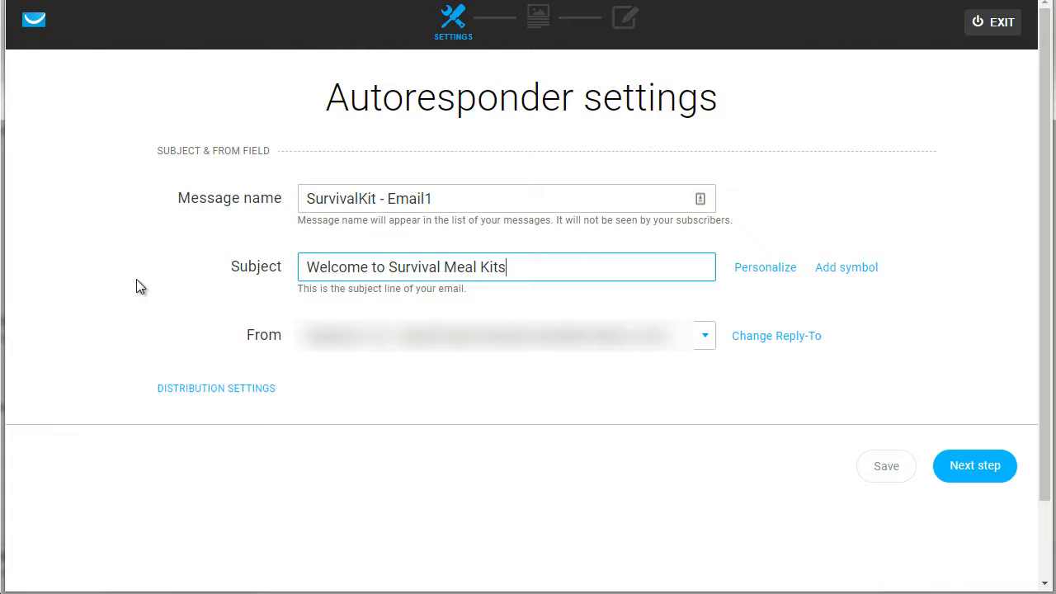
key("ctrl+a")
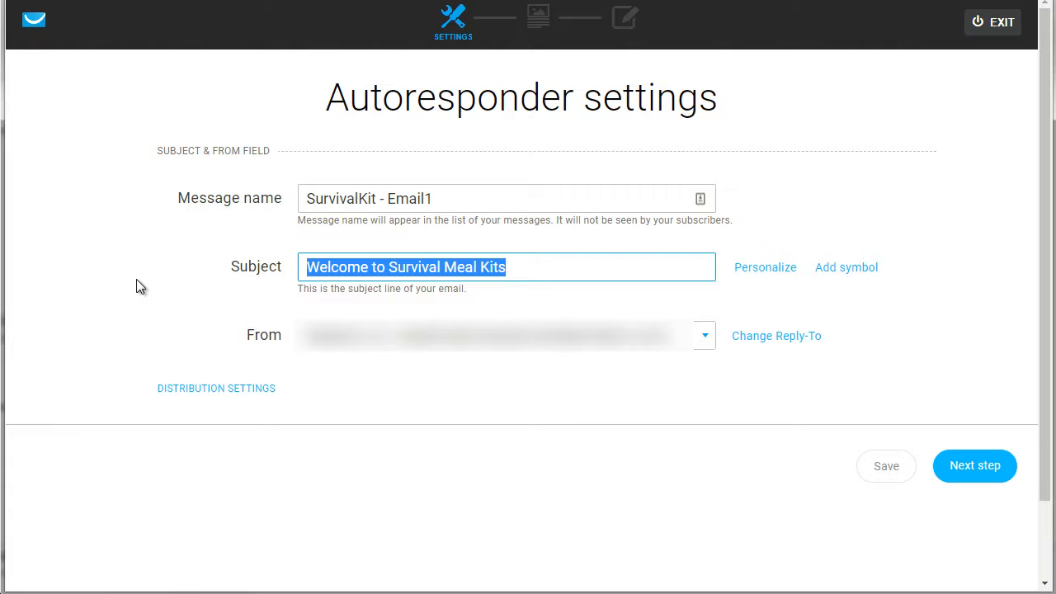
type("Here's your ")
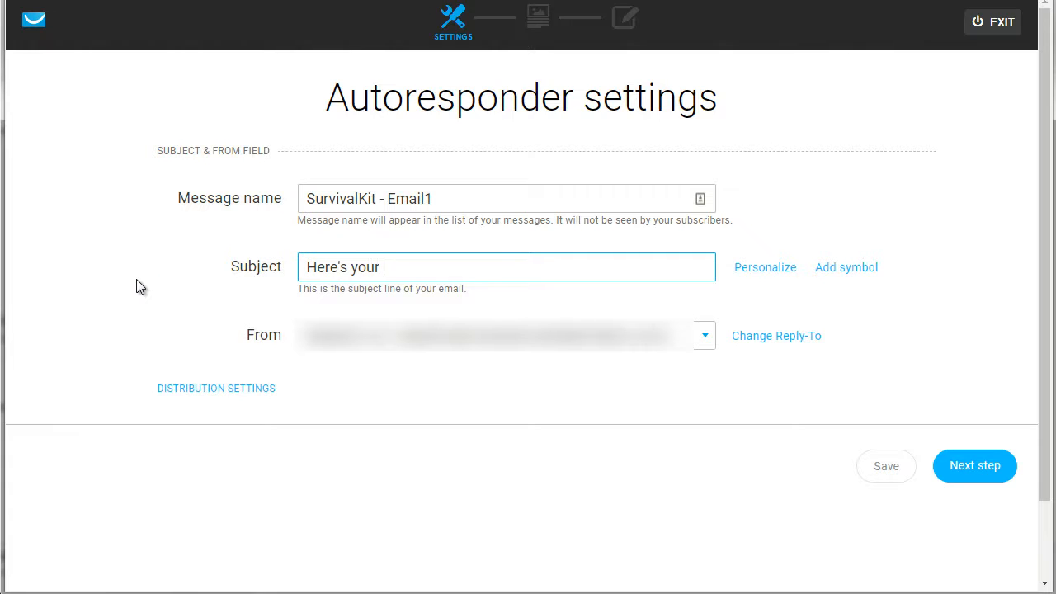
type("top 5 survival guiie")
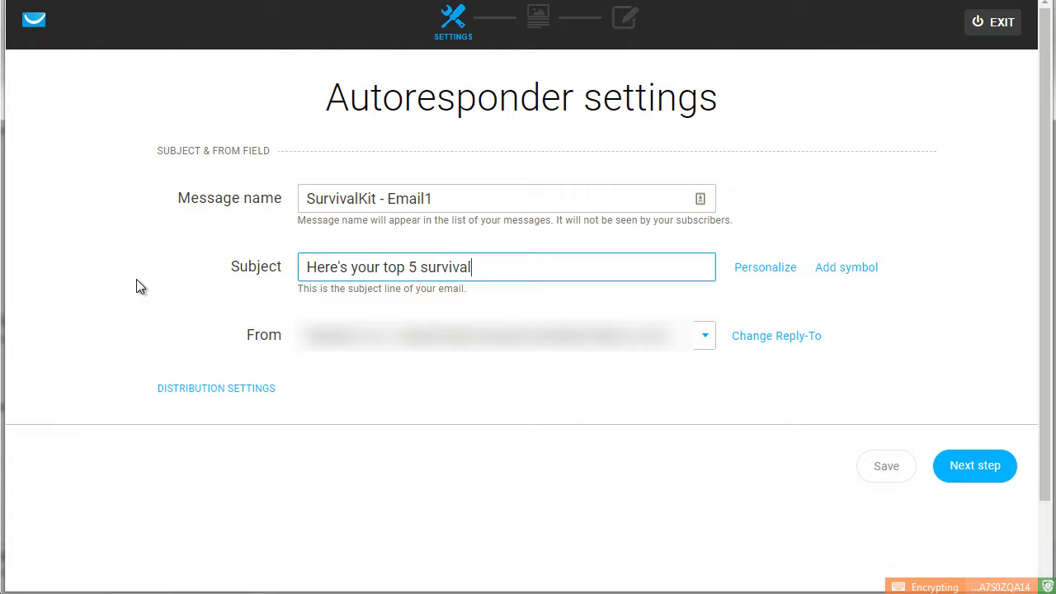
key("BackSpace")
key("BackSpace")
type("de")
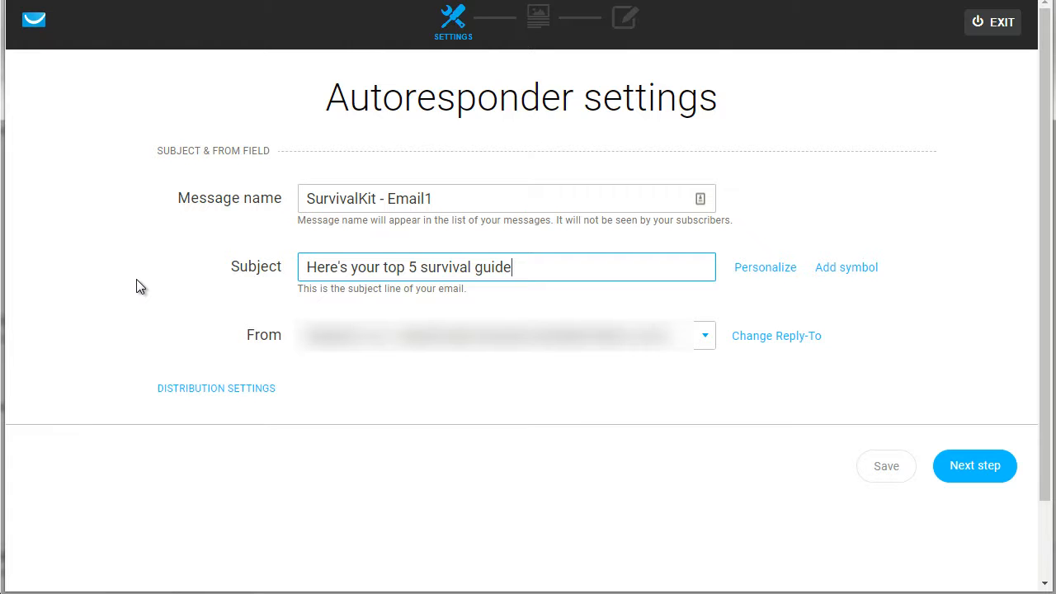
Step: Examine the symbols and the contact data fields that can be added to the subject line
left_click(745, 275)
left_click(848, 266)
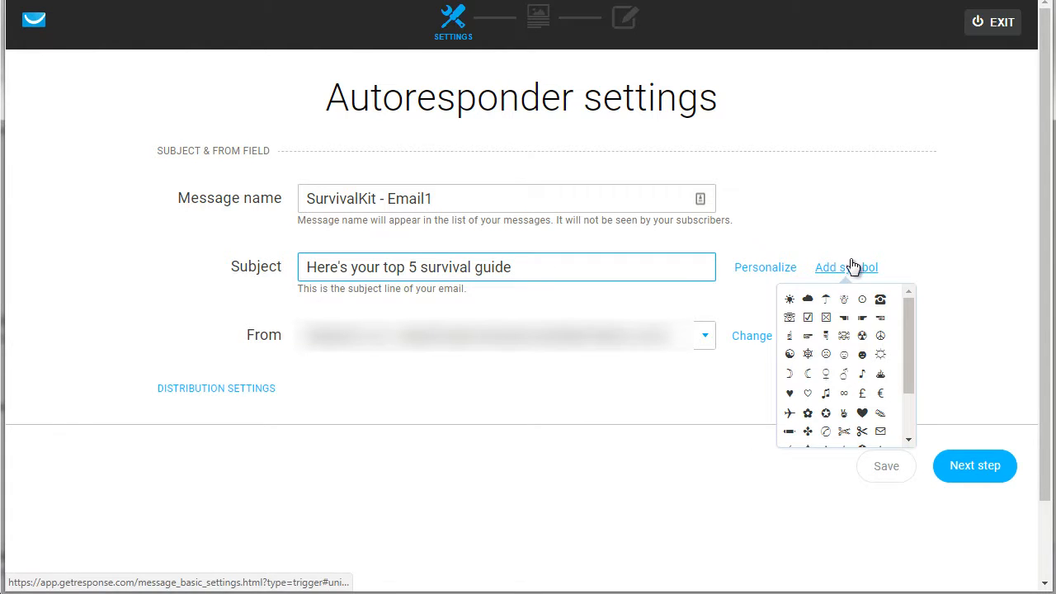
left_click(489, 419)
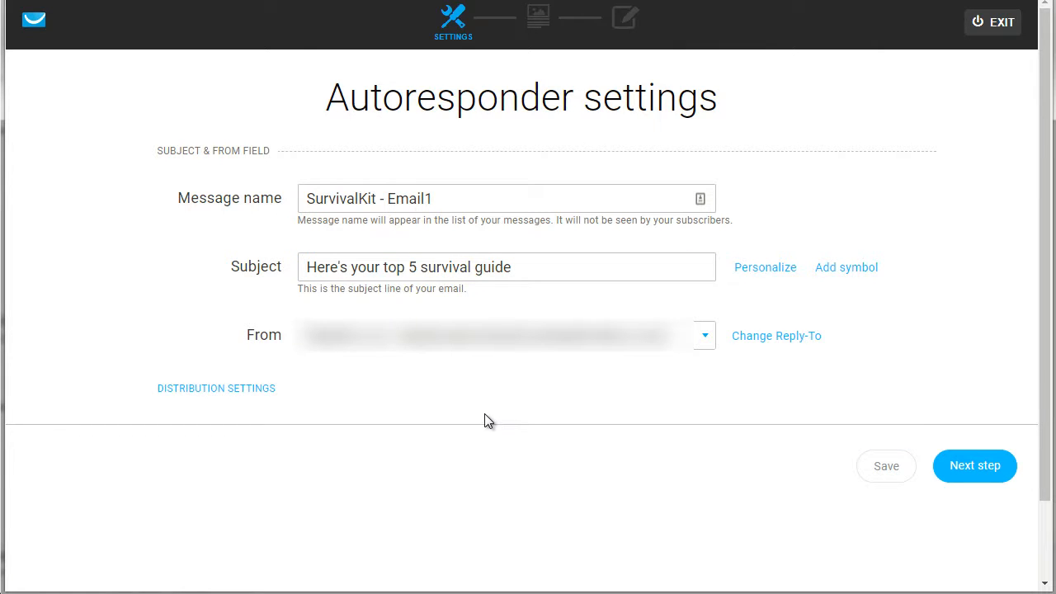
left_click(849, 267)
left_click(490, 206)
left_click(761, 192)
left_click(772, 269)
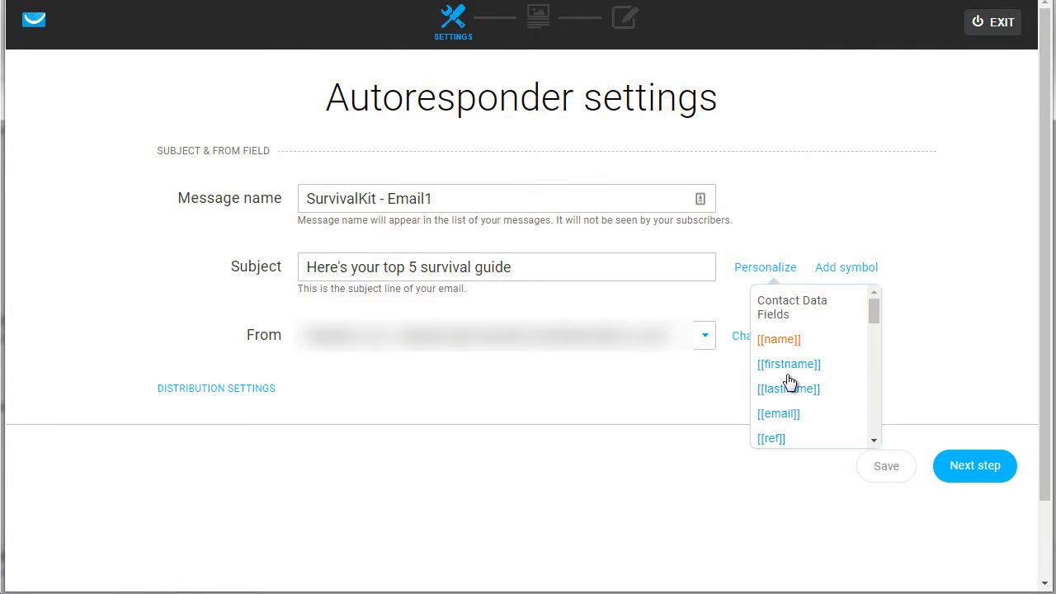
left_click(715, 413)
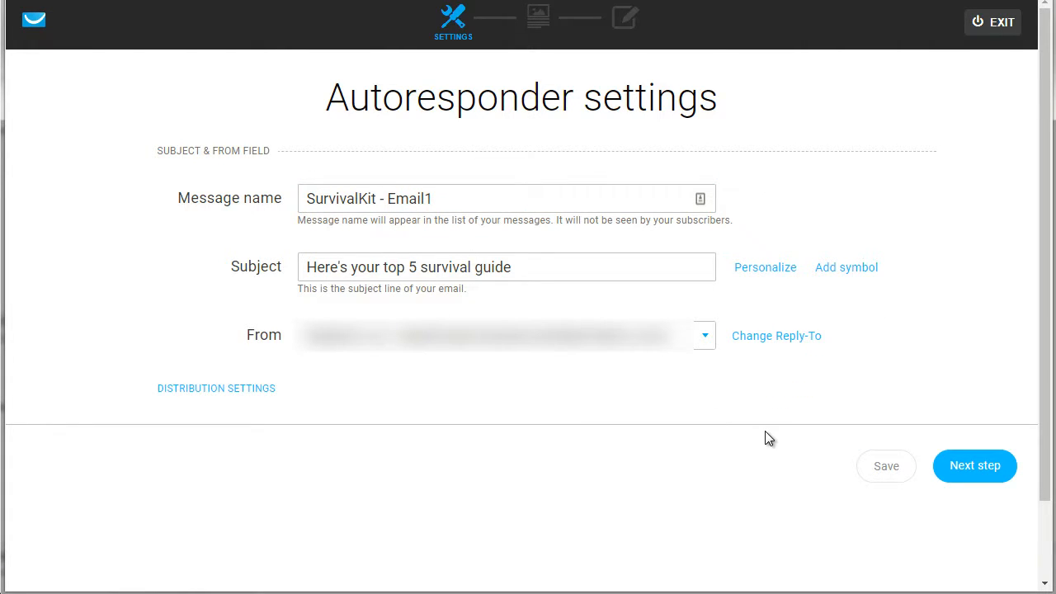
Step: Proceed to template selection and look through the predesigned gallery, its categories and the plain text and HTML editor options
left_click(995, 477)
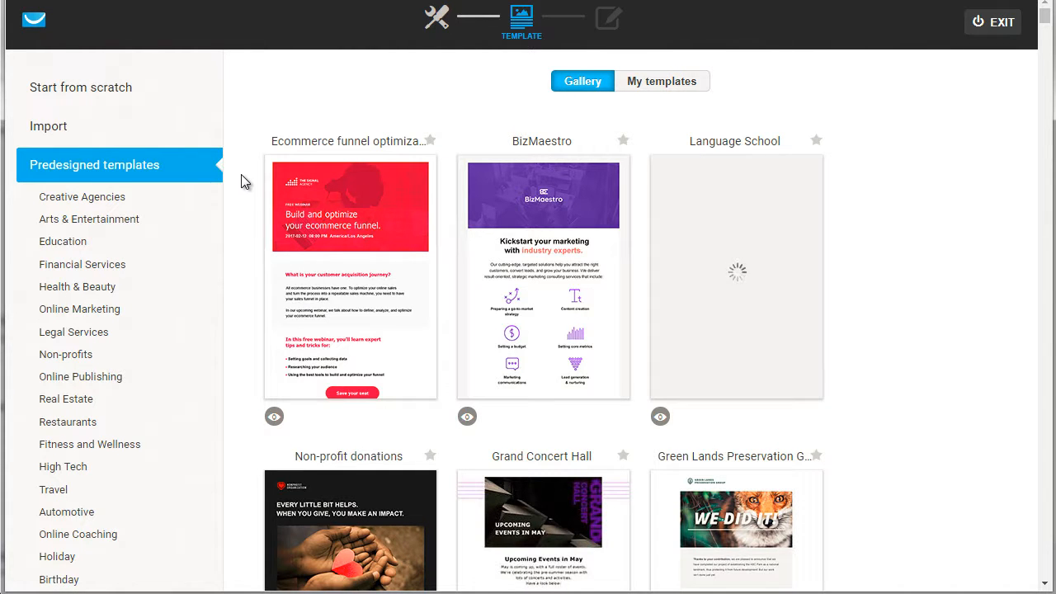
mouse_move(730, 204)
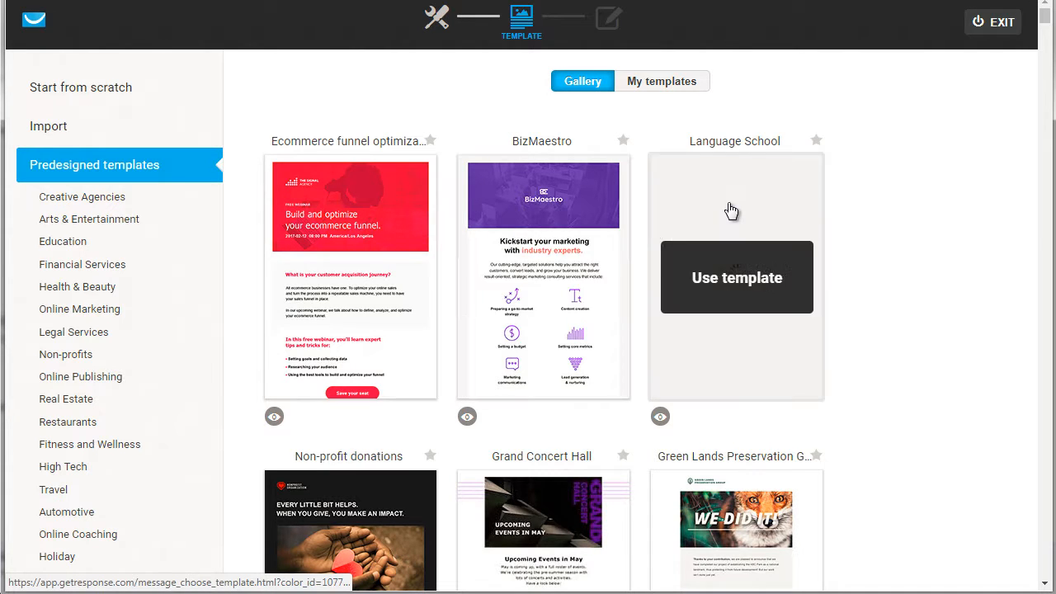
scroll(247, 281, "down", 3)
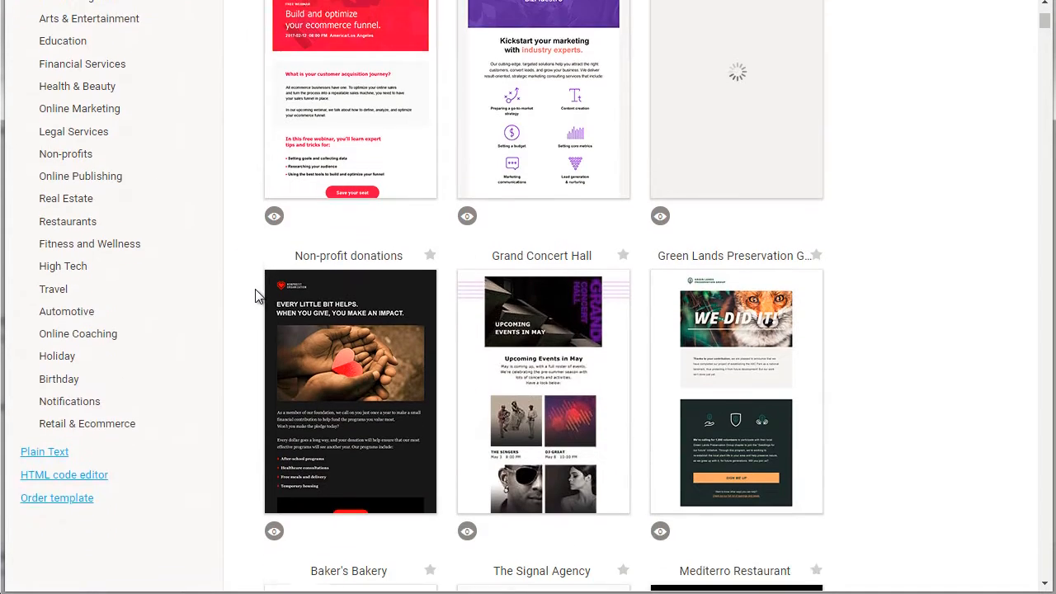
scroll(255, 296, "down", 2)
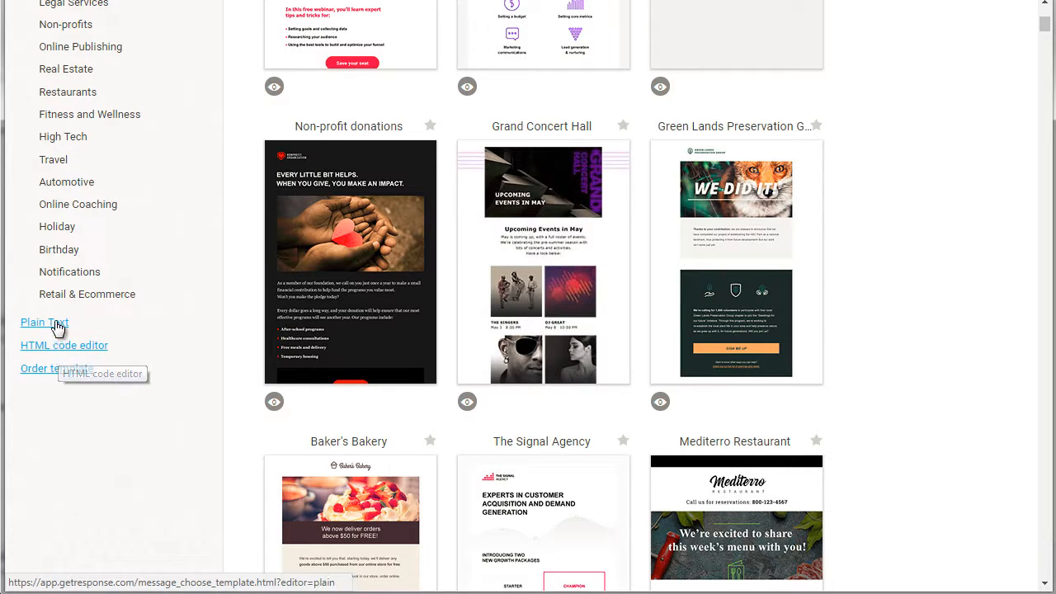
scroll(208, 312, "up", 4)
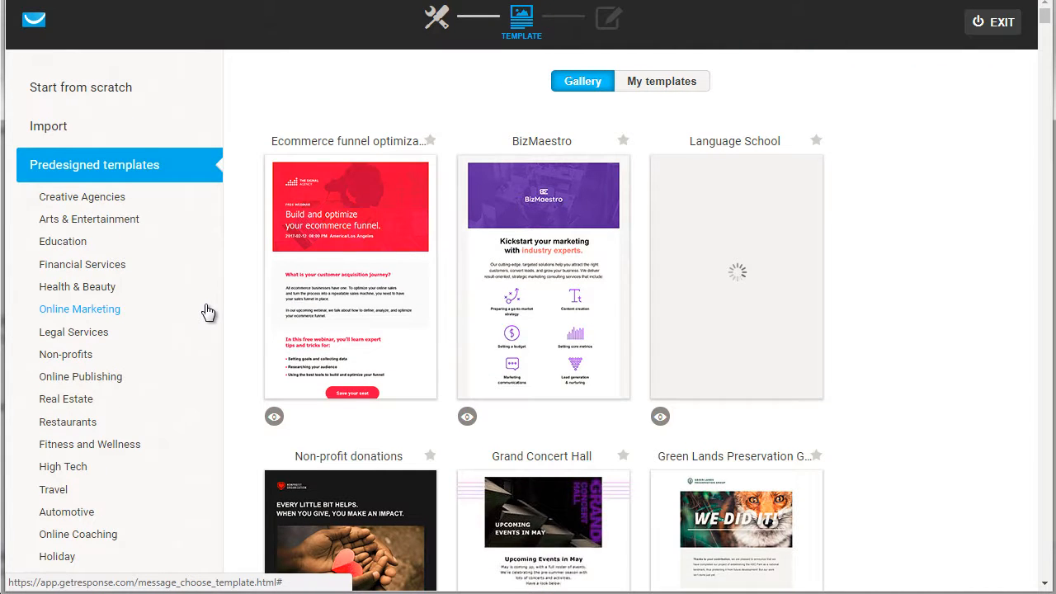
scroll(208, 312, "down", 1)
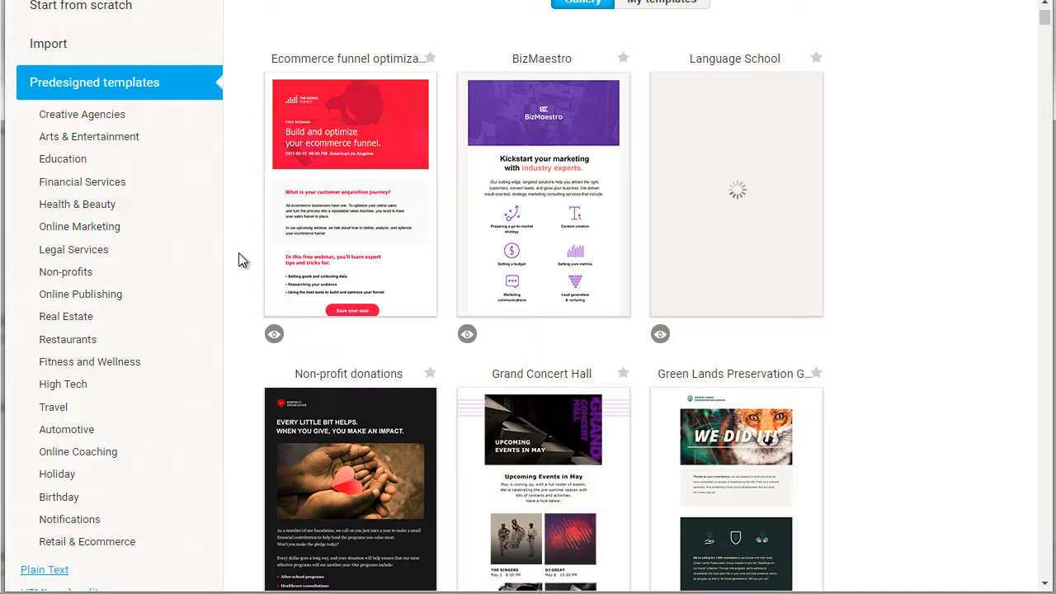
scroll(240, 259, "down", 1)
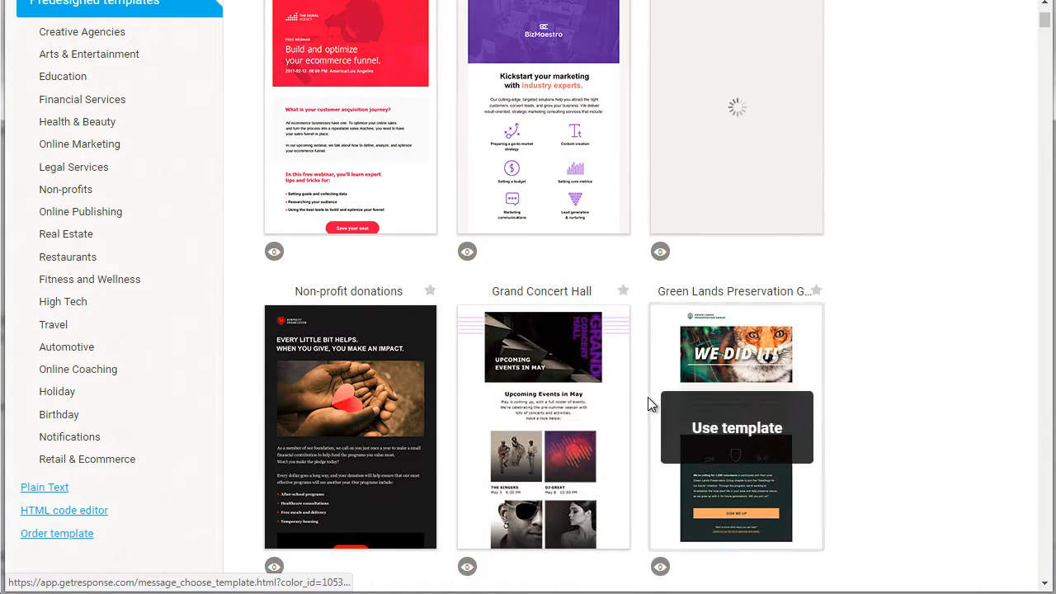
scroll(236, 370, "down", 1)
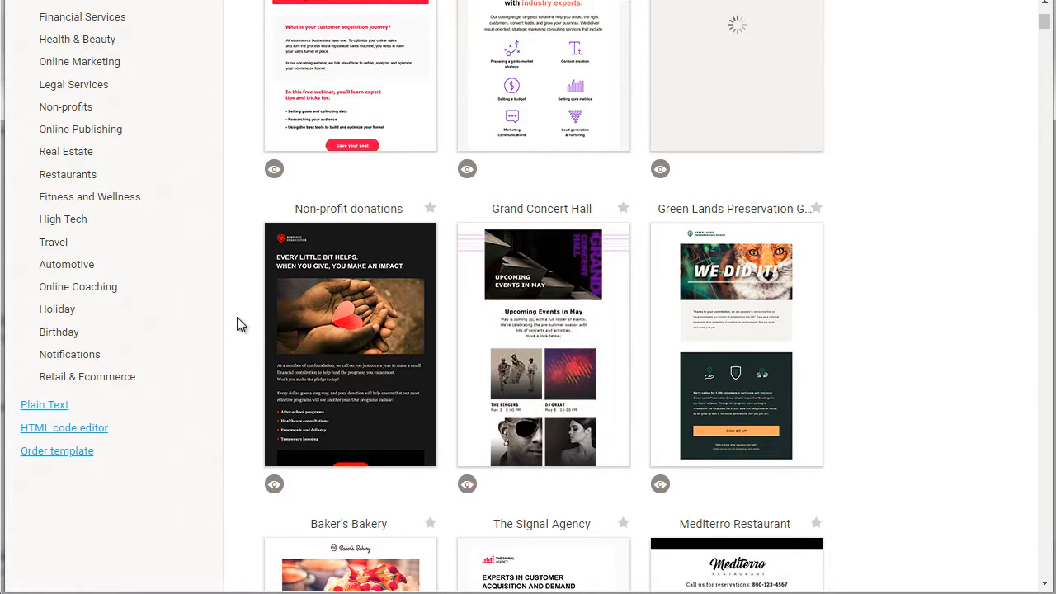
scroll(237, 324, "down", 1)
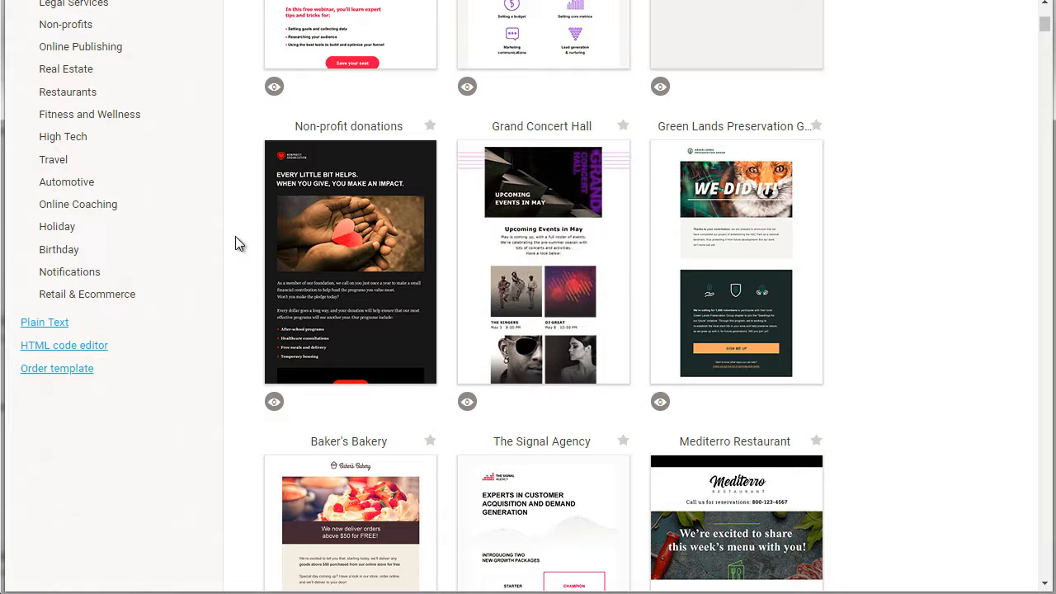
scroll(235, 244, "up", 4)
scroll(235, 244, "down", 1)
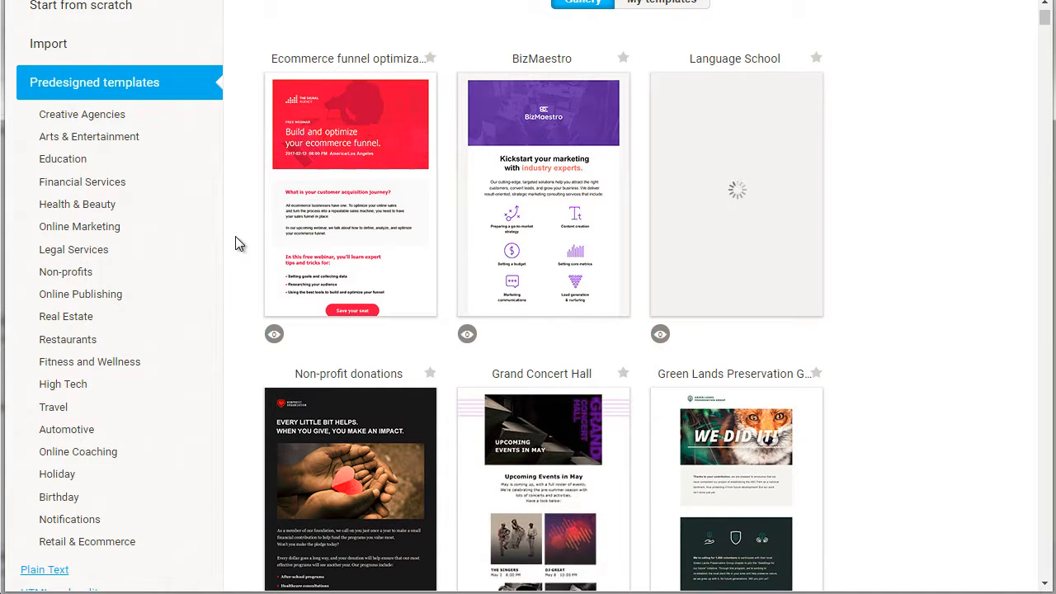
scroll(235, 240, "down", 2)
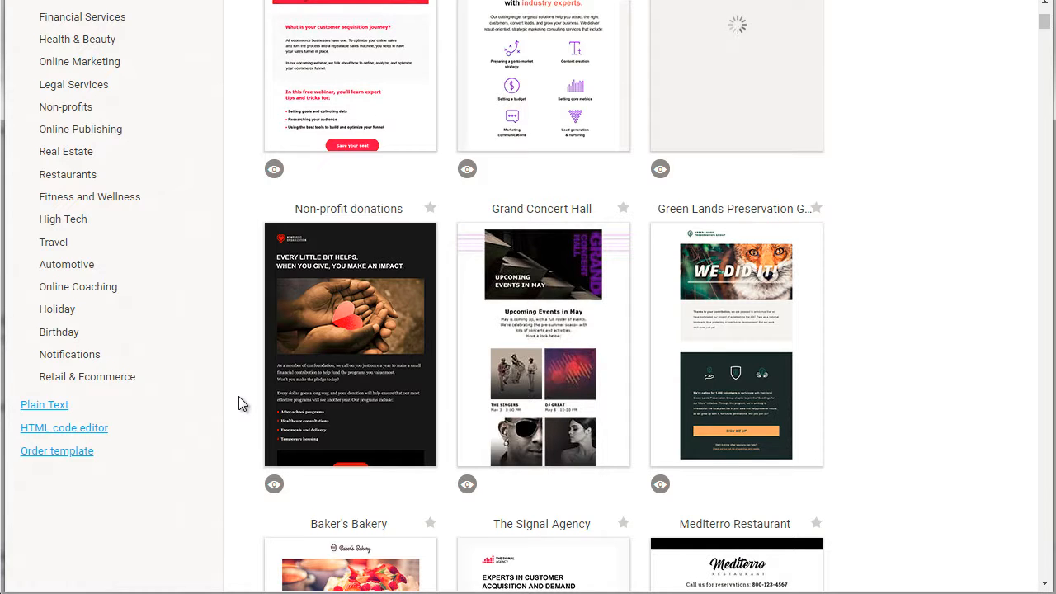
scroll(238, 398, "down", 4)
scroll(239, 400, "up", 6)
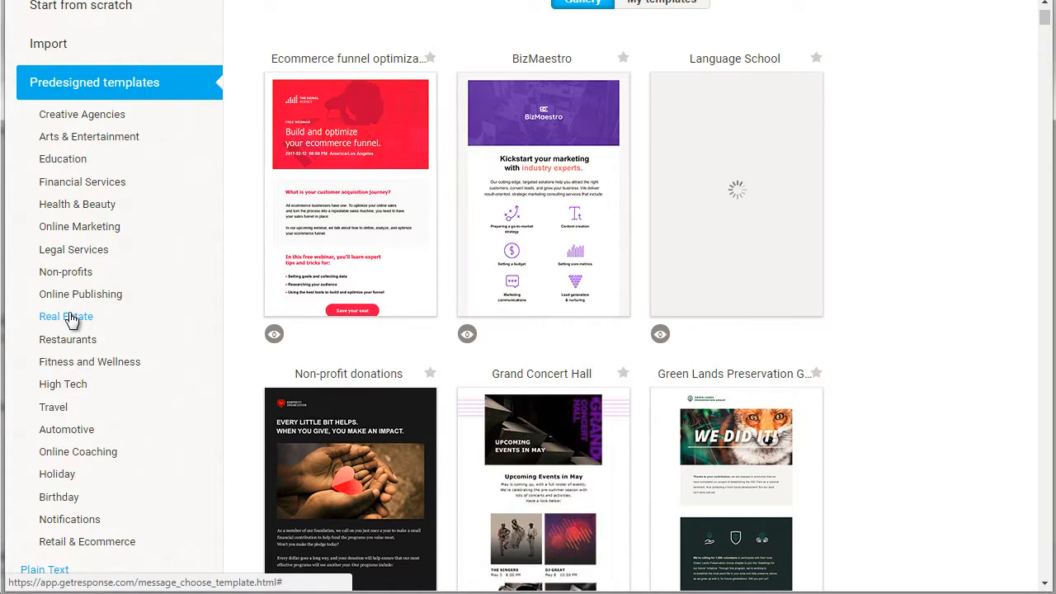
scroll(70, 314, "down", 1)
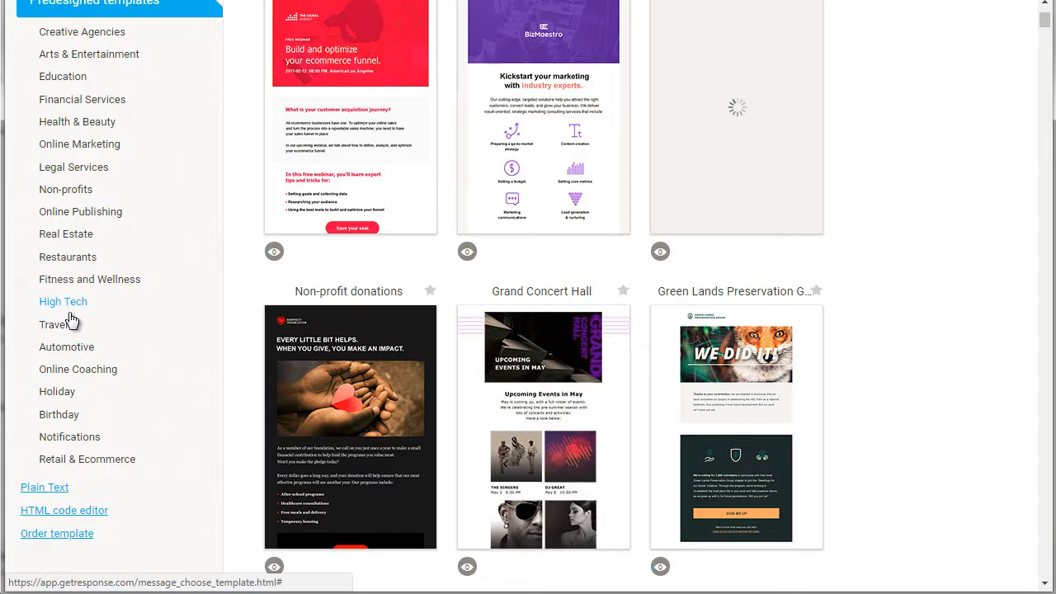
Step: Show the Restaurants category of predesigned templates and look through its designs
left_click(70, 257)
scroll(245, 236, "down", 2)
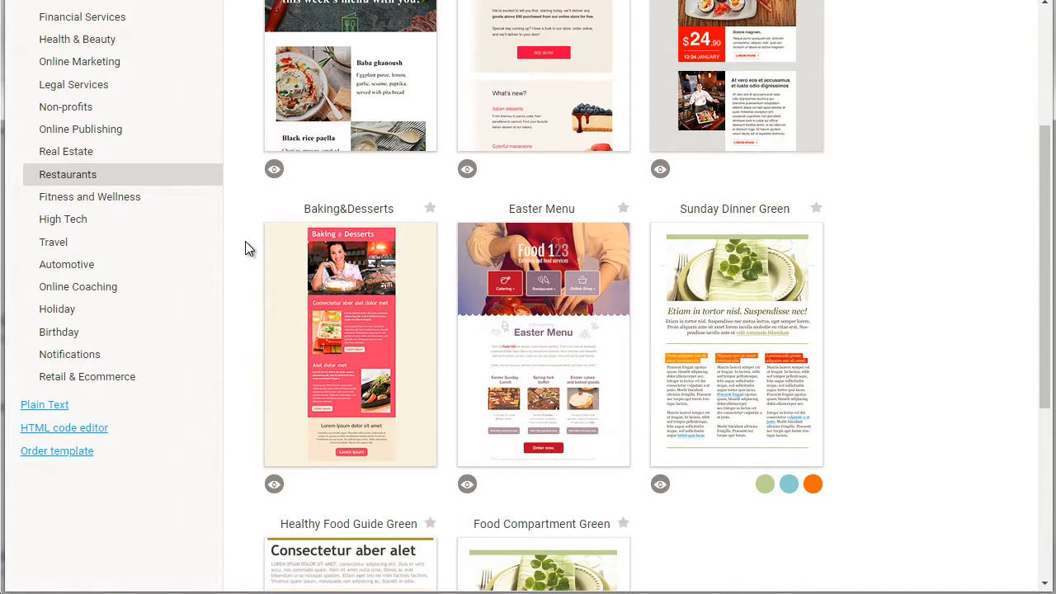
scroll(245, 241, "down", 3)
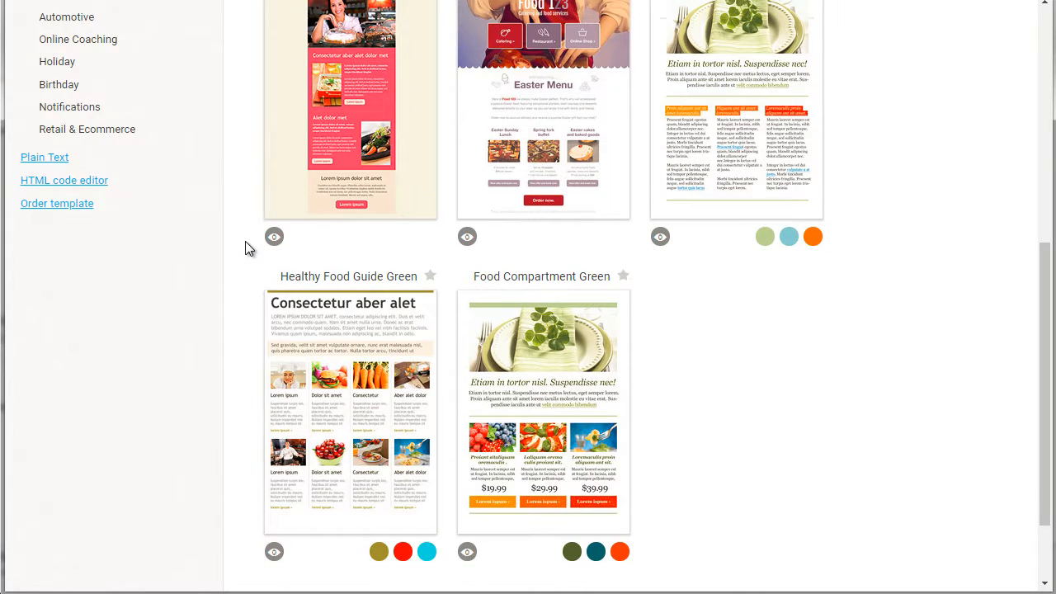
scroll(245, 244, "up", 6)
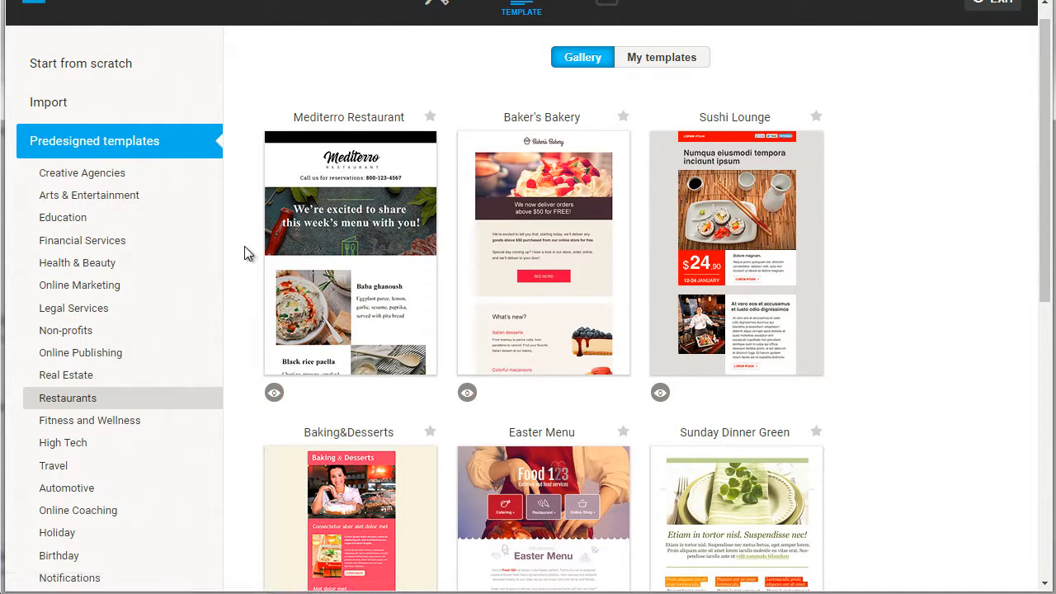
scroll(245, 253, "up", 1)
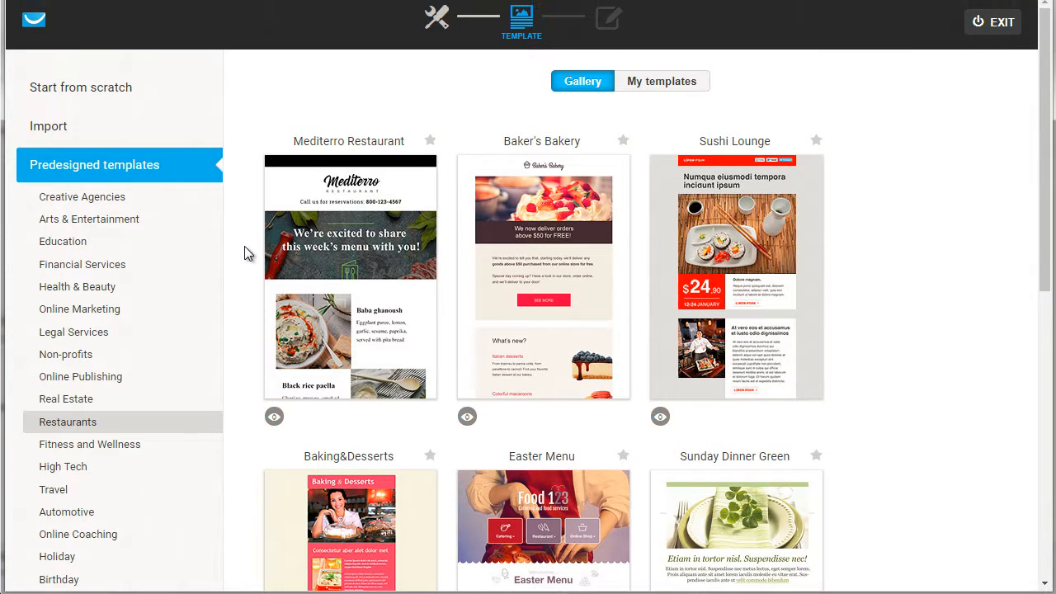
scroll(244, 247, "down", 1)
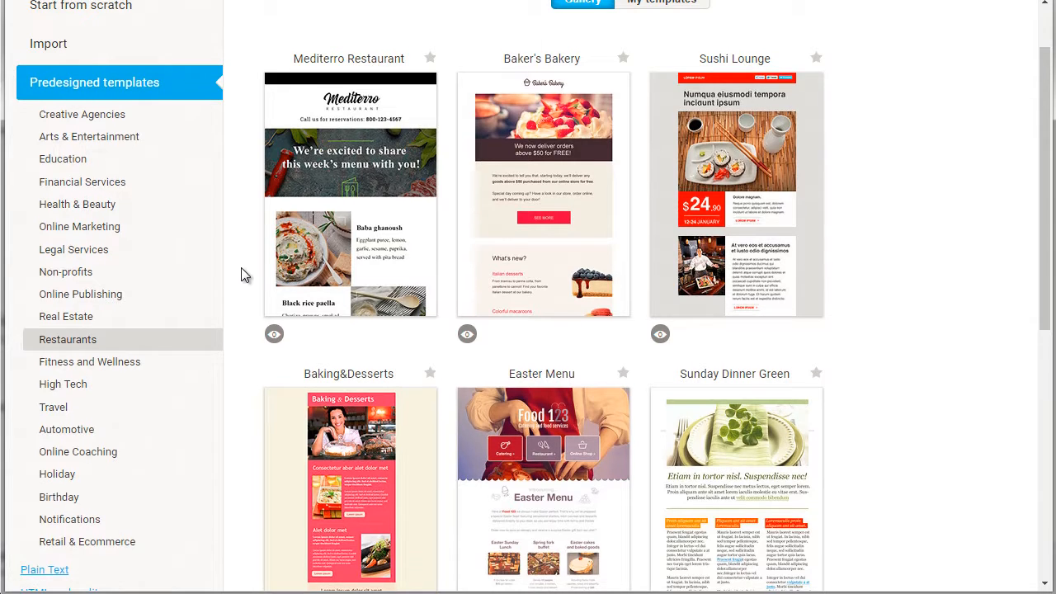
scroll(243, 273, "down", 4)
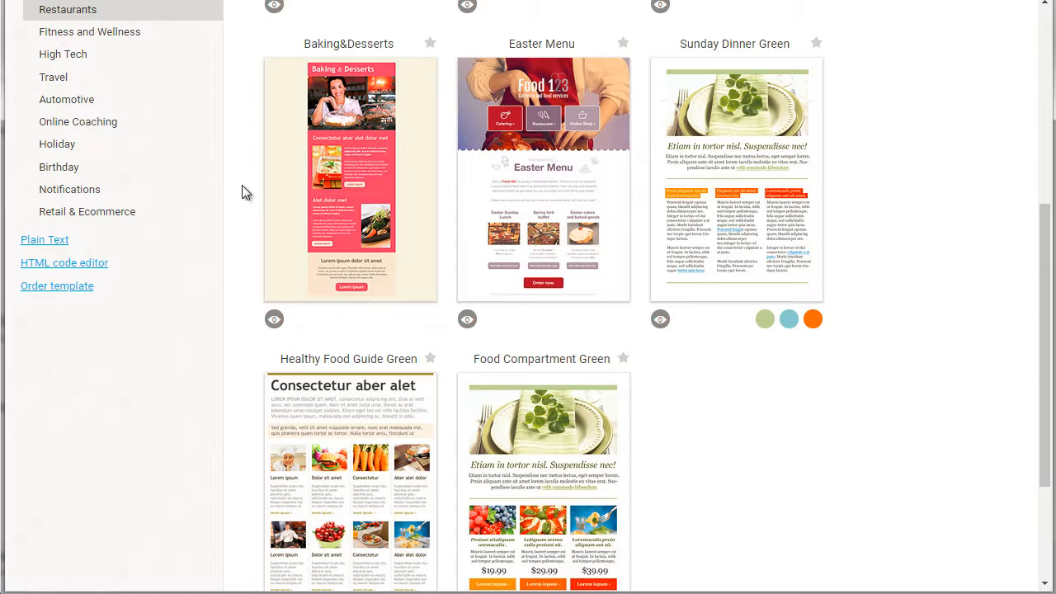
Step: Start the message in the HTML code editor and show its WYSIWYG view
mouse_move(736, 132)
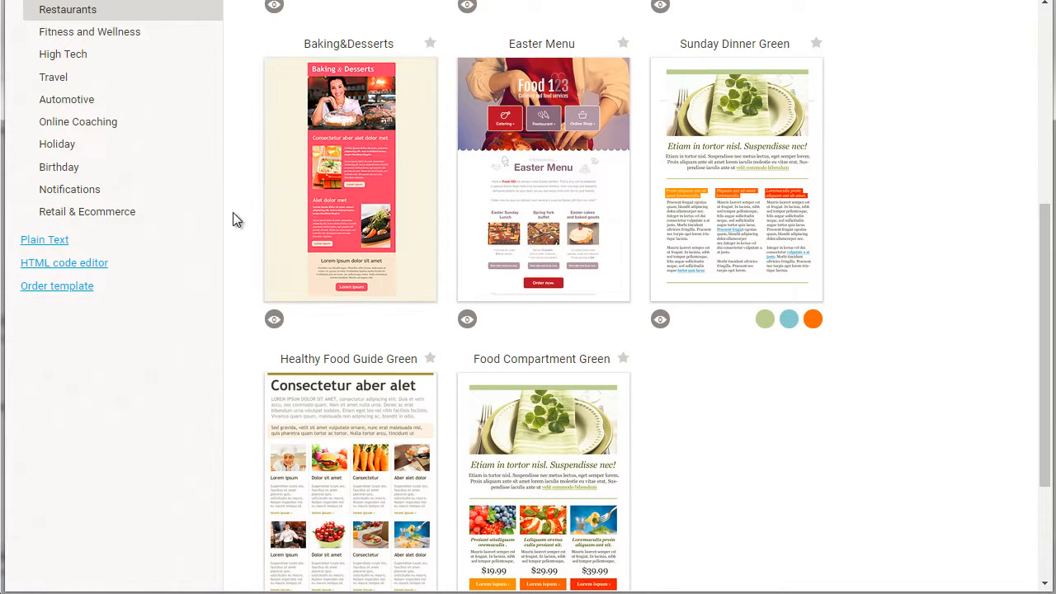
left_click(76, 266)
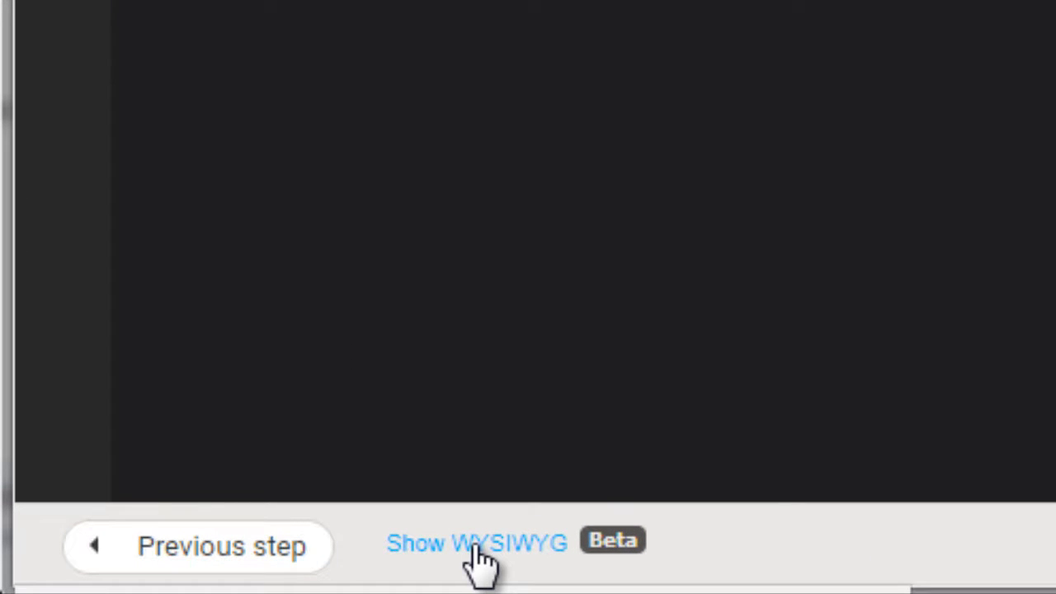
left_click(476, 547)
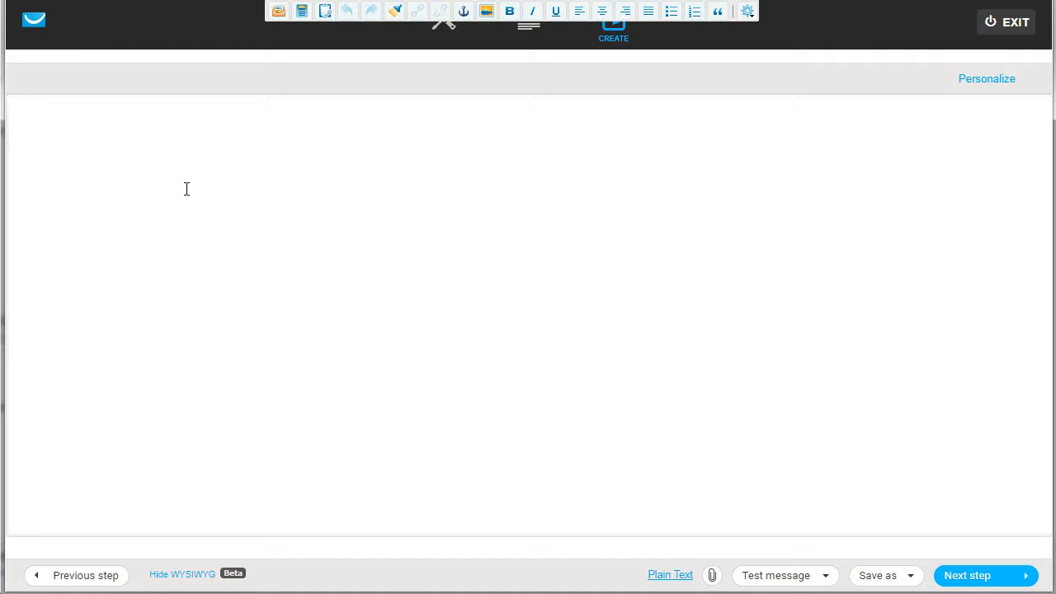
Step: Write the greeting "Hey [[firstname]]," using the first-name personalization field, and begin a new paragraph below it
type("Hey")
left_click(971, 77)
left_click(922, 170)
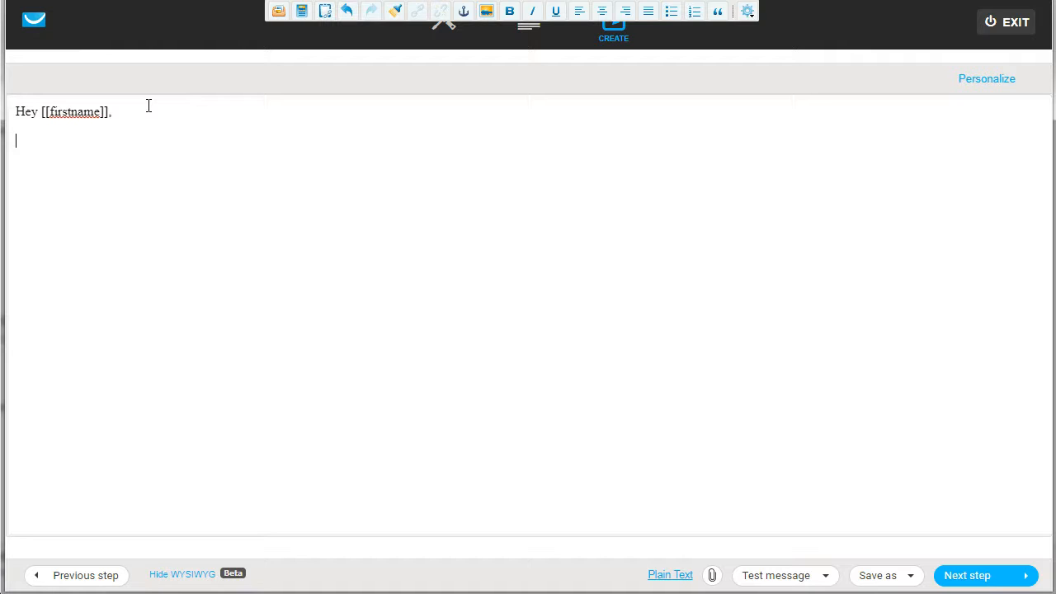
key("Return")
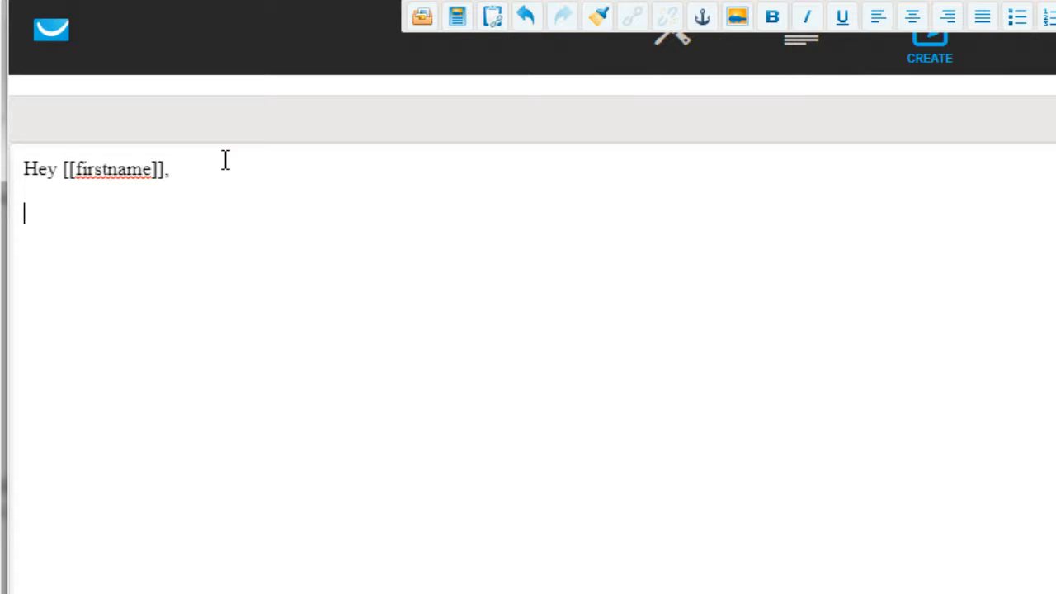
Step: Delete the empty paragraph, the comma and the first-name placeholder, keeping only "Hey" in the greeting
key("BackSpace")
key("BackSpace")
key("BackSpace")
key("BackSpace")
key("BackSpace")
key("BackSpace")
key("BackSpace")
key("BackSpace")
key("BackSpace")
key("BackSpace")
key("BackSpace")
key("BackSpace")
key("BackSpace")
key("BackSpace")
key("BackSpace")
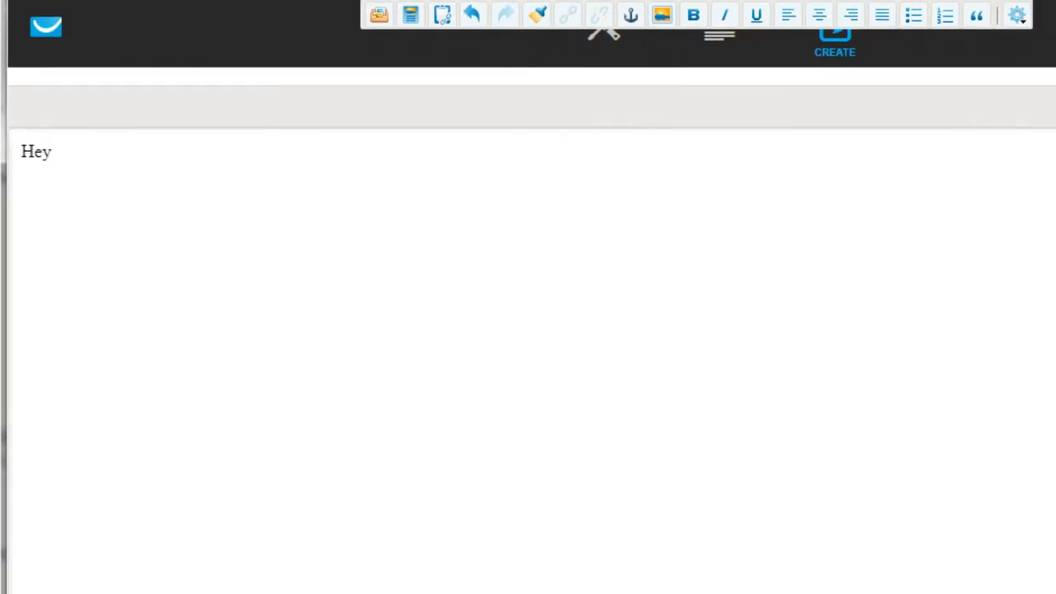
Step: Look through the contact data fields for personalization and insert [[firstname]] after "Hey" in the greeting
left_click(979, 80)
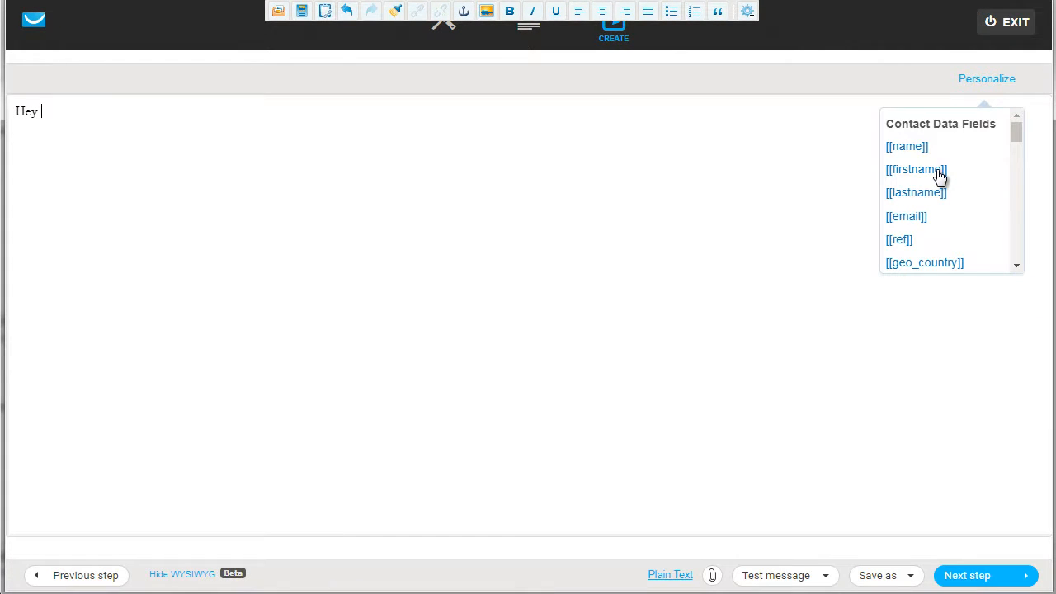
scroll(937, 206, "down", 2)
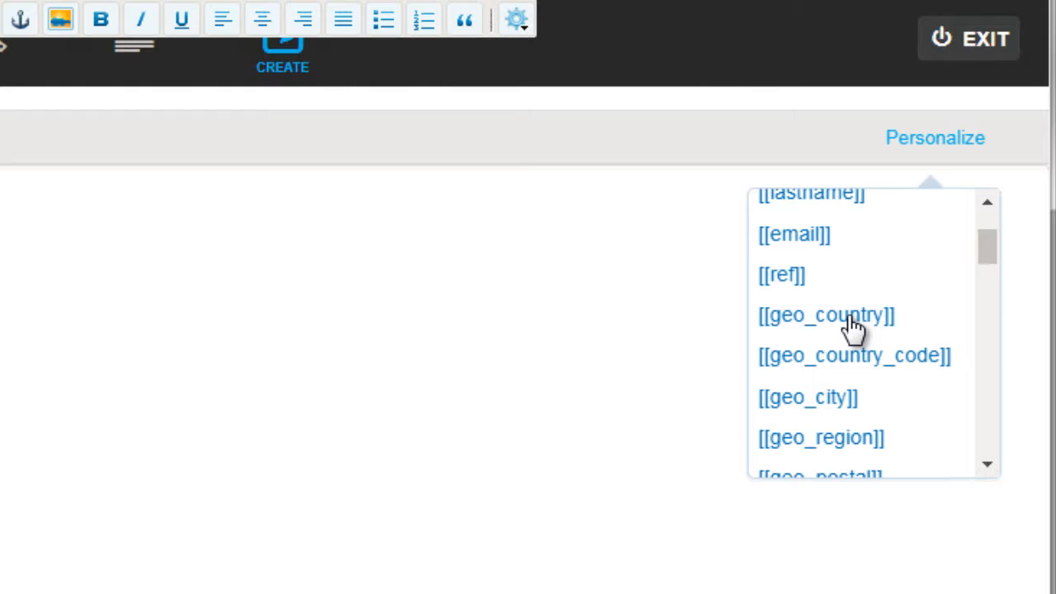
scroll(853, 326, "down", 5)
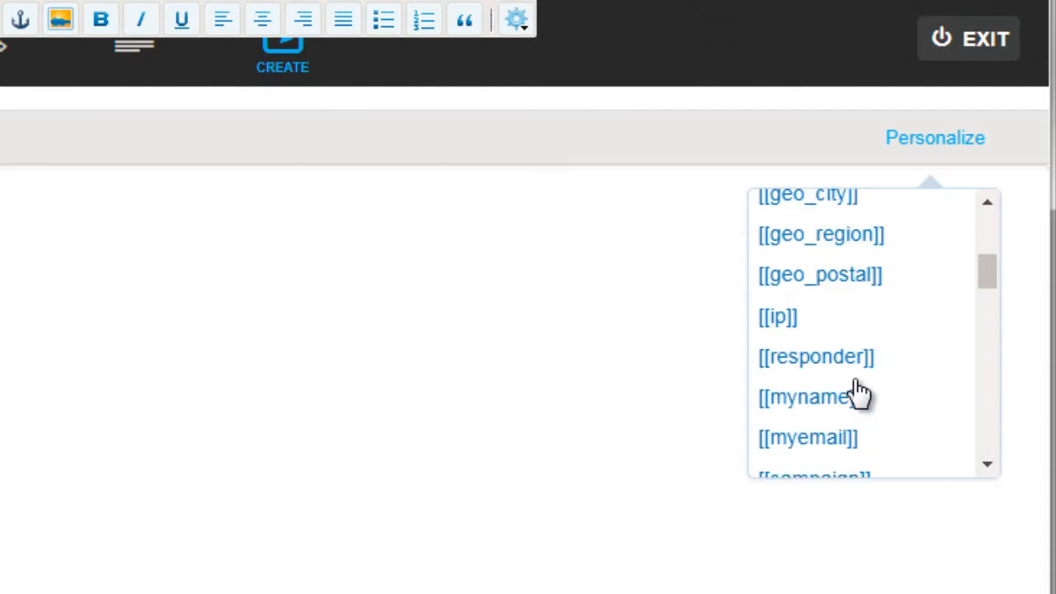
scroll(858, 394, "down", 1)
scroll(859, 394, "down", 3)
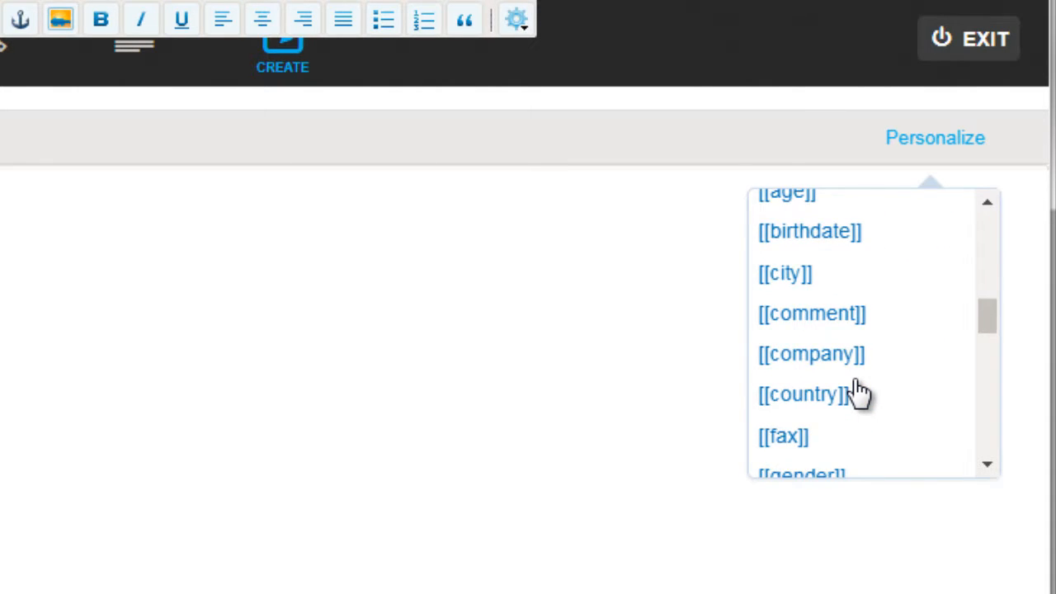
scroll(859, 395, "down", 3)
scroll(858, 395, "down", 2)
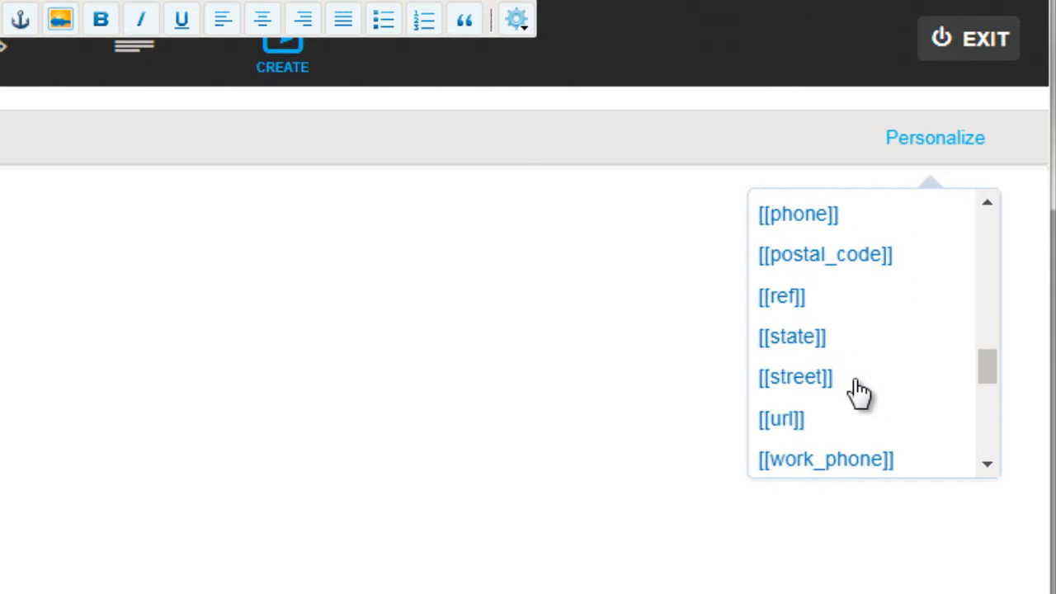
scroll(859, 394, "up", 8)
scroll(858, 394, "up", 3)
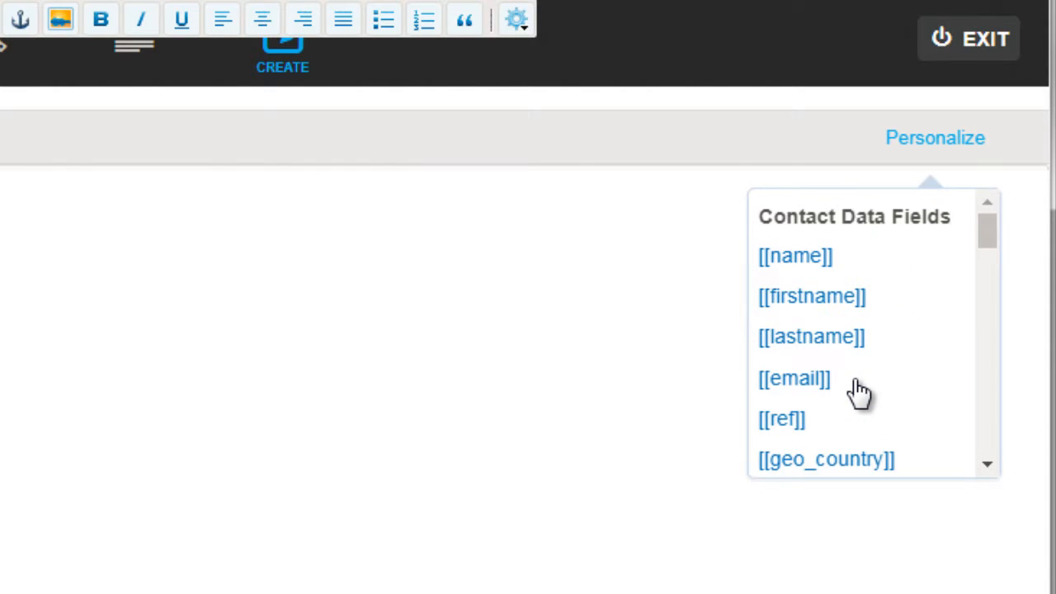
left_click(854, 303)
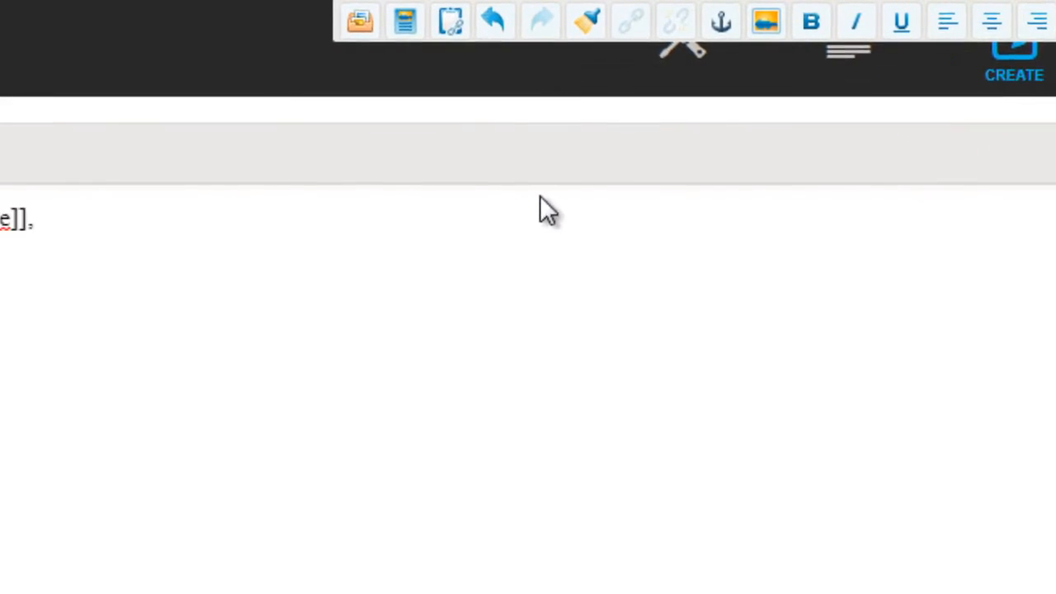
type("We")
key("BackSpace")
key("BackSpace")
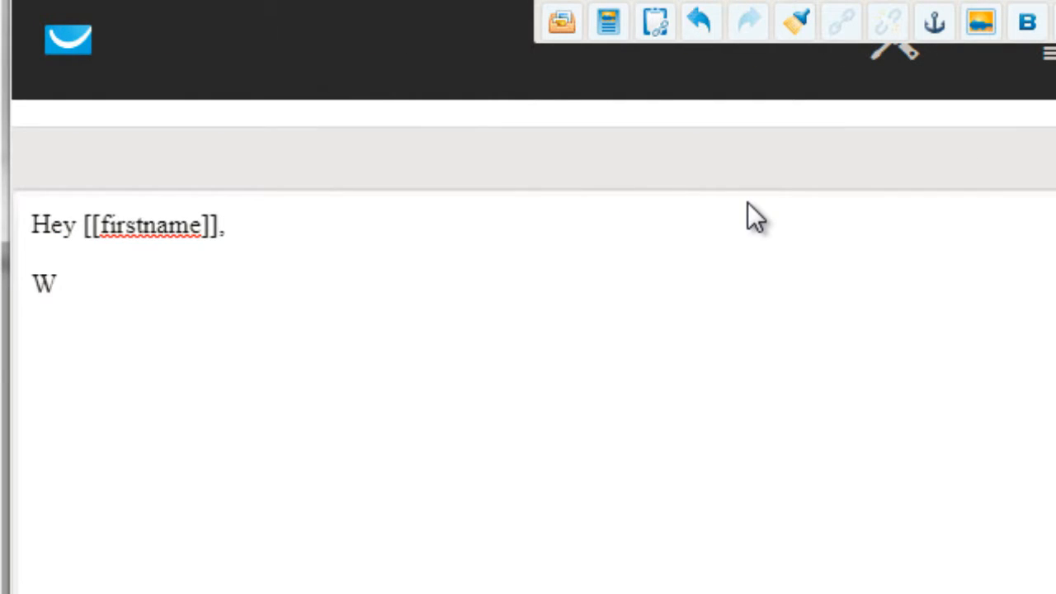
Step: Write "Thank you for signing up." below the greeting, followed by a separate paragraph reading "Here is the free report,"
type("Thank you for s")
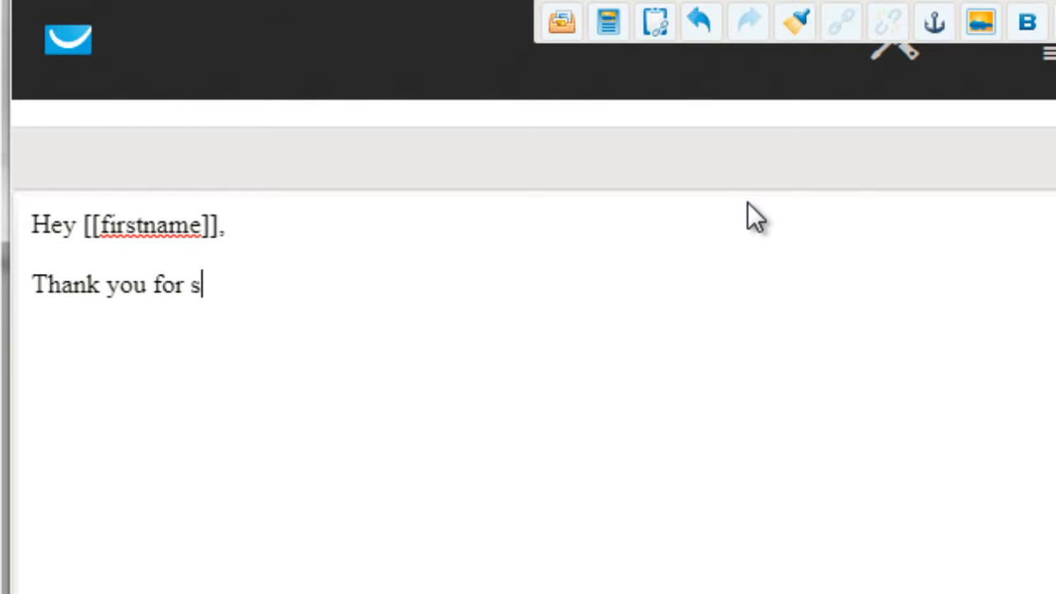
type("igning up.")
key("Return")
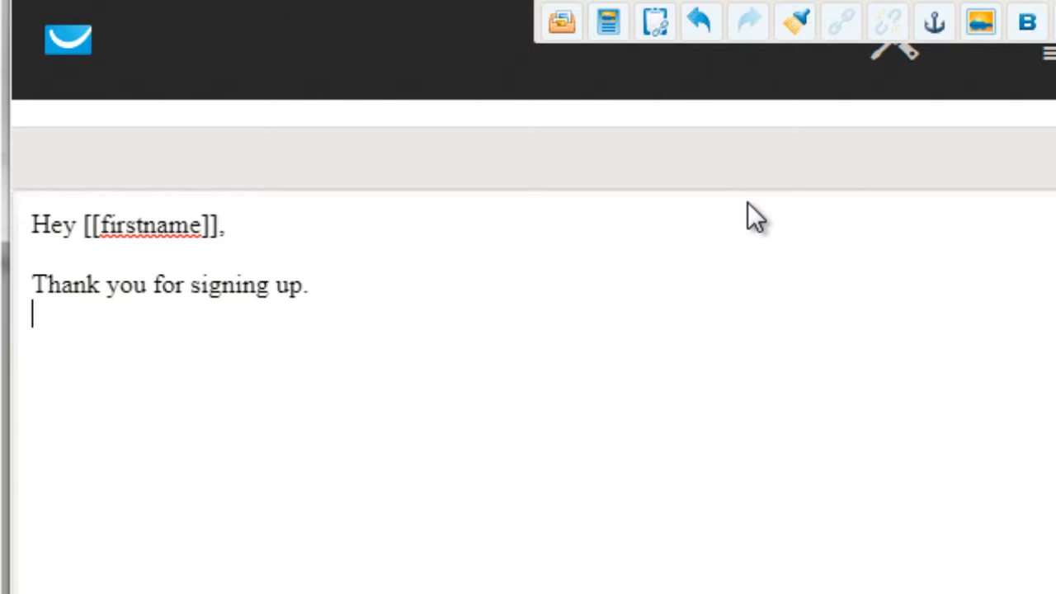
type("Here is the free report,")
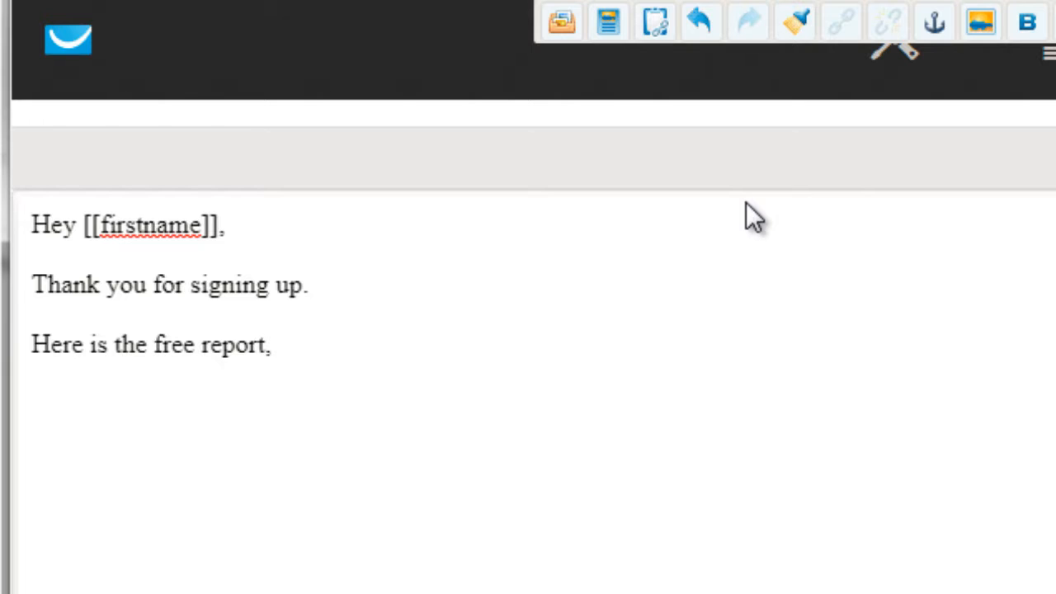
Step: Replace the line "Here is the free report," with "Here's the top #4 way to create your own survival meal kit."
left_click_drag(306, 352, 31, 344)
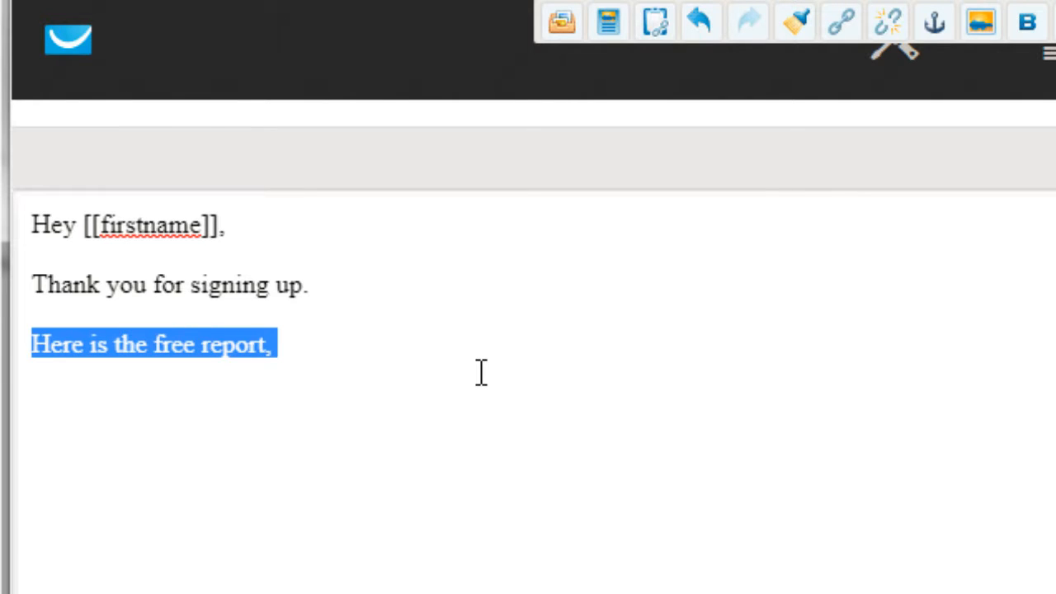
type("Here's the top #")
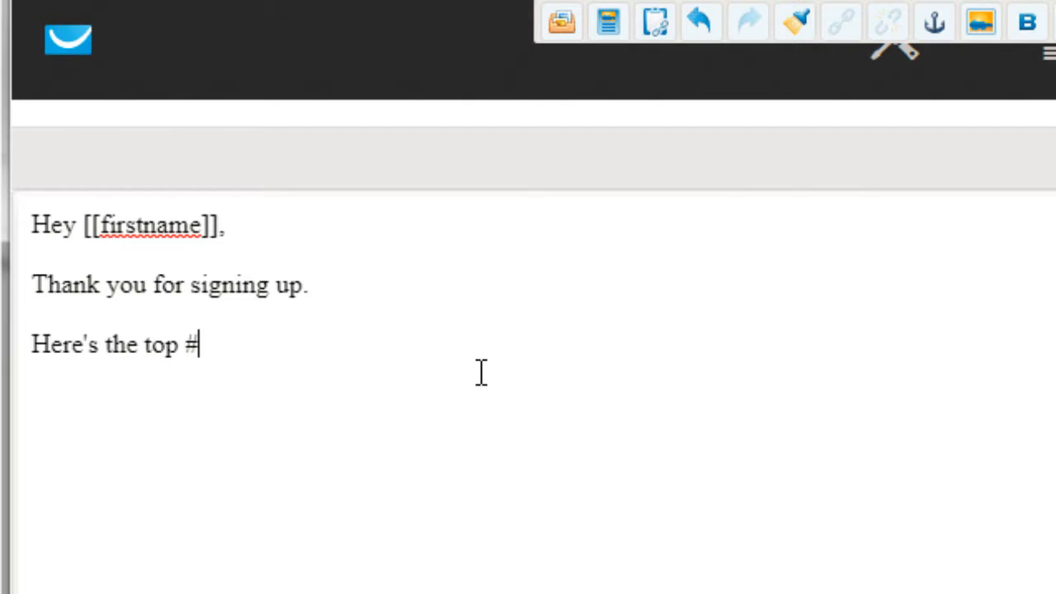
type("4 way to creat")
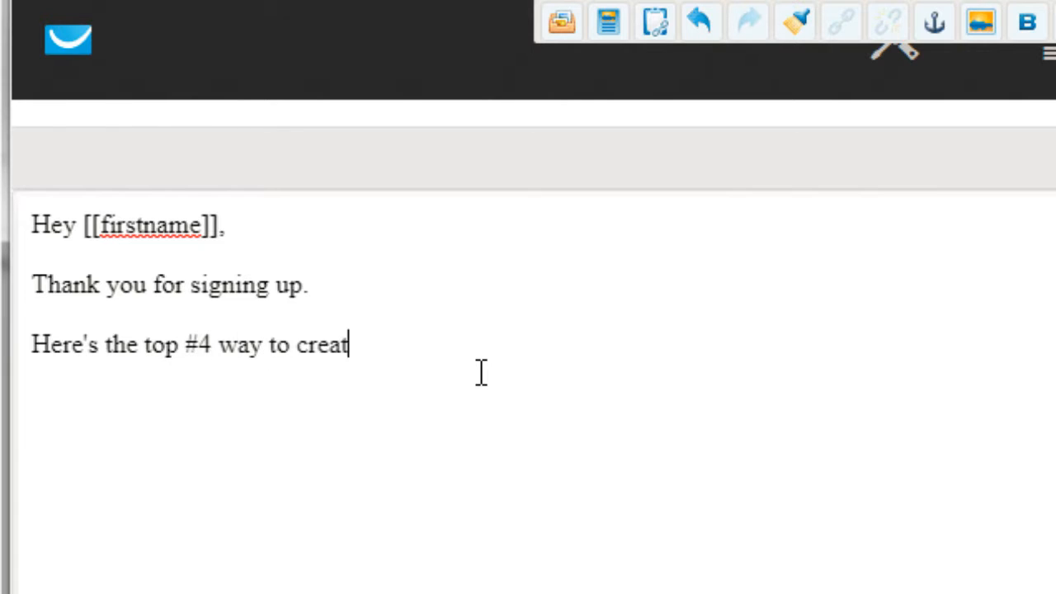
type("e your own sur")
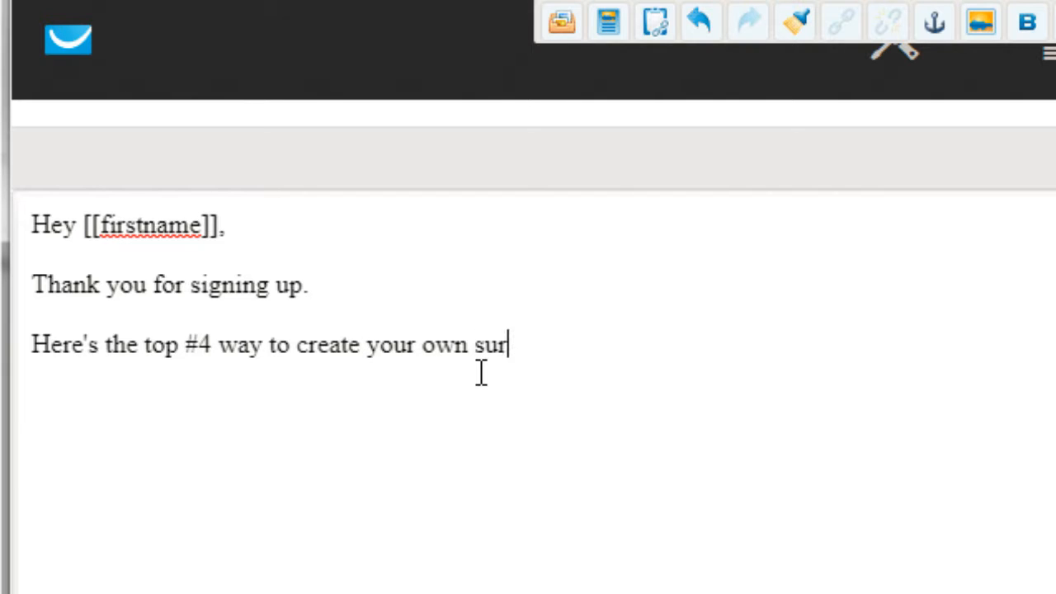
type("vival meal kit.")
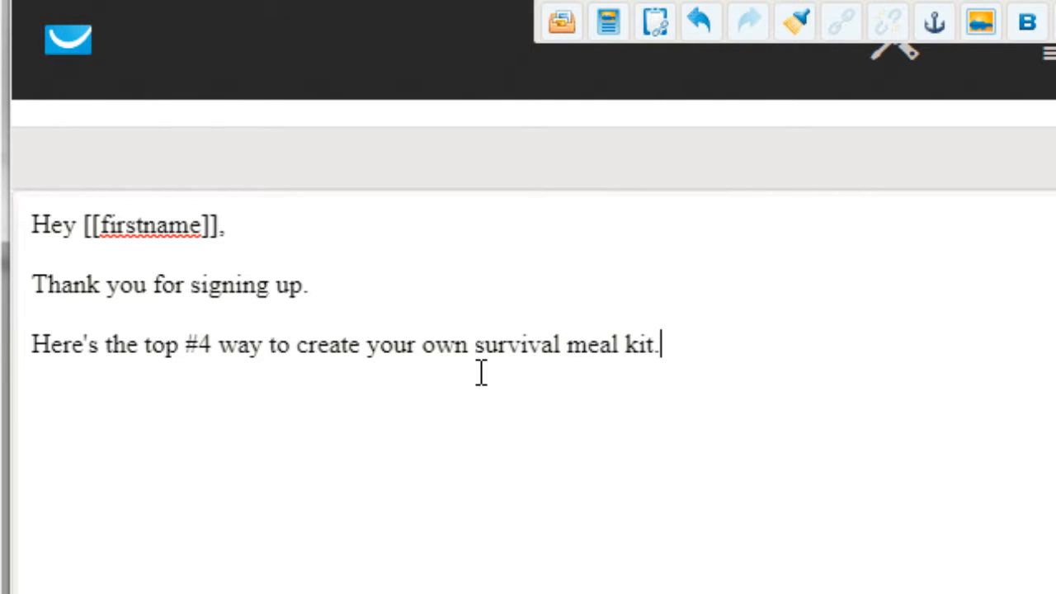
key("Return")
type("htt")
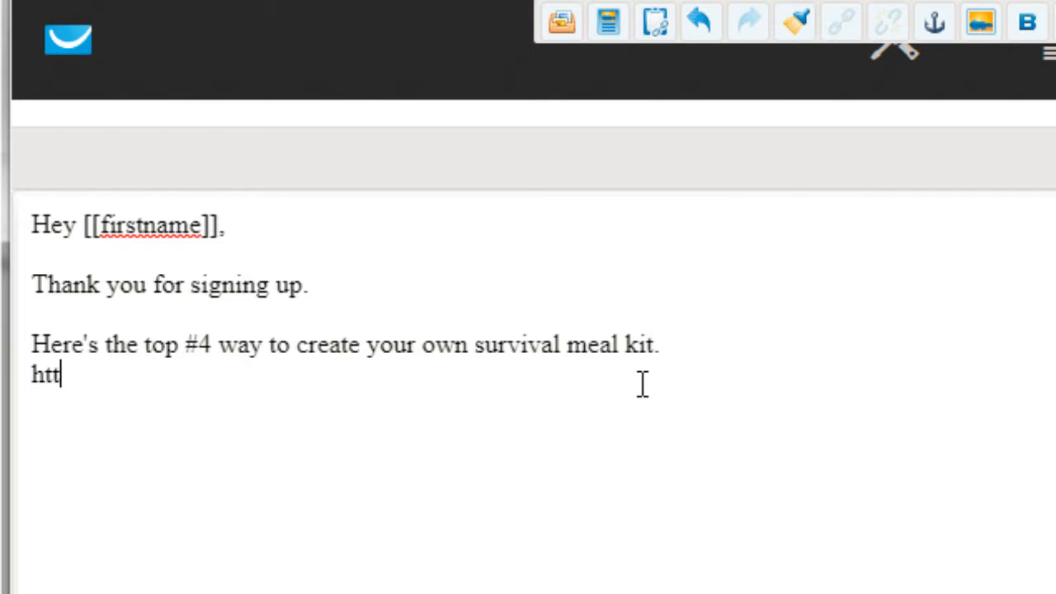
type("p://.")
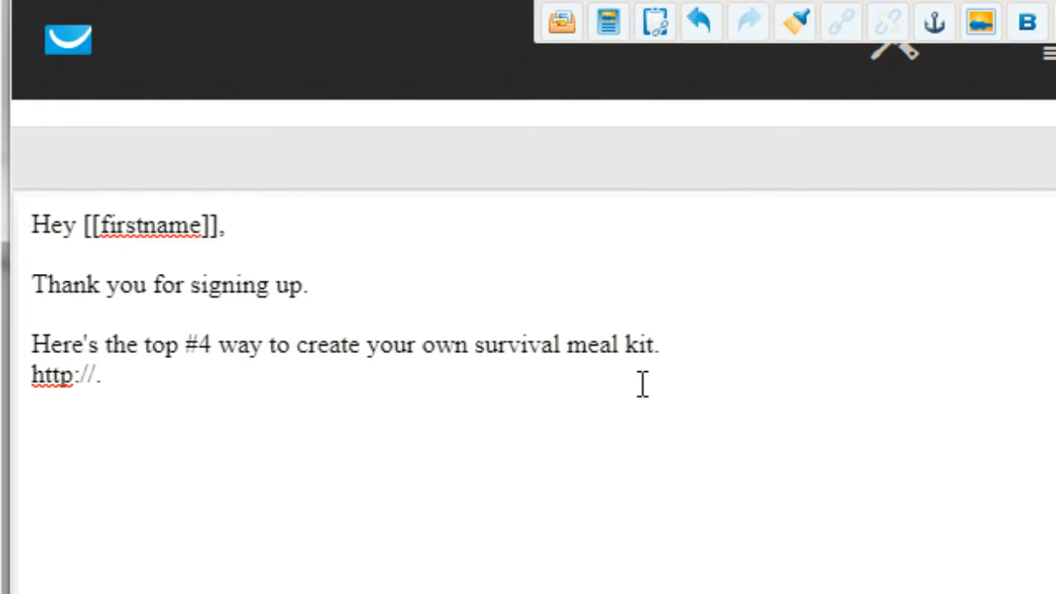
key("BackSpace")
type("www")
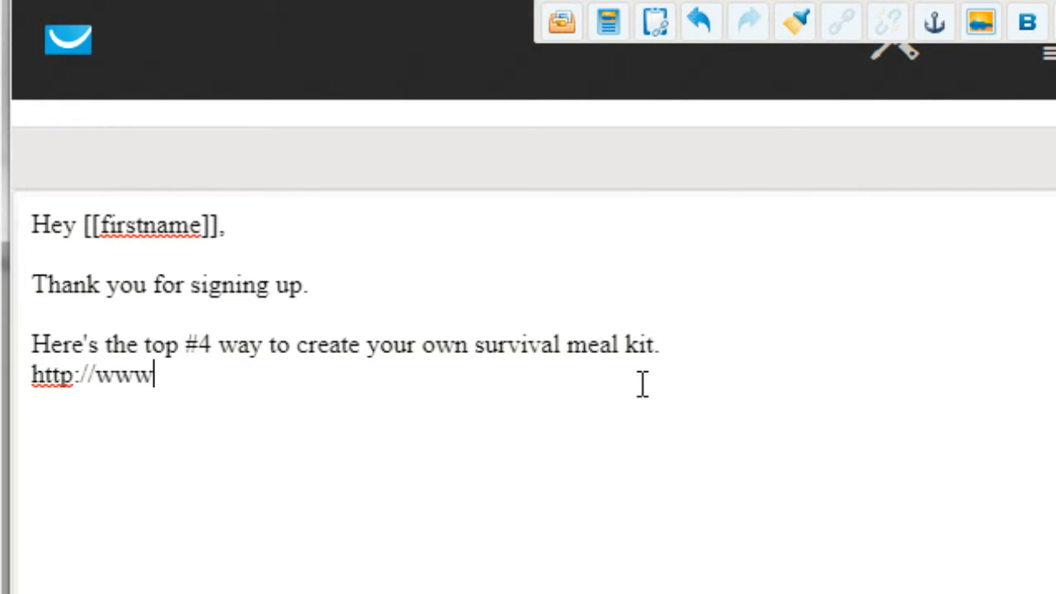
type(".google.com")
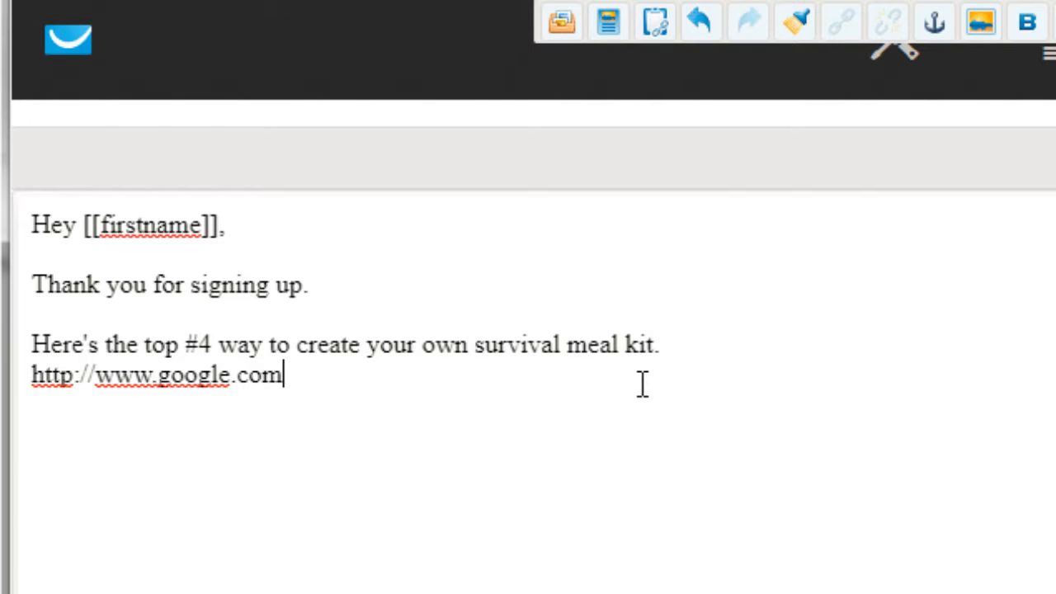
Step: Copy the web address, insert a blank line above it, and replace the address with the text "Click here"
left_click_drag(642, 384, 17, 374)
left_click(312, 368)
left_click_drag(284, 376, 25, 388)
key("ctrl+c")
left_click(22, 378)
key("Return")
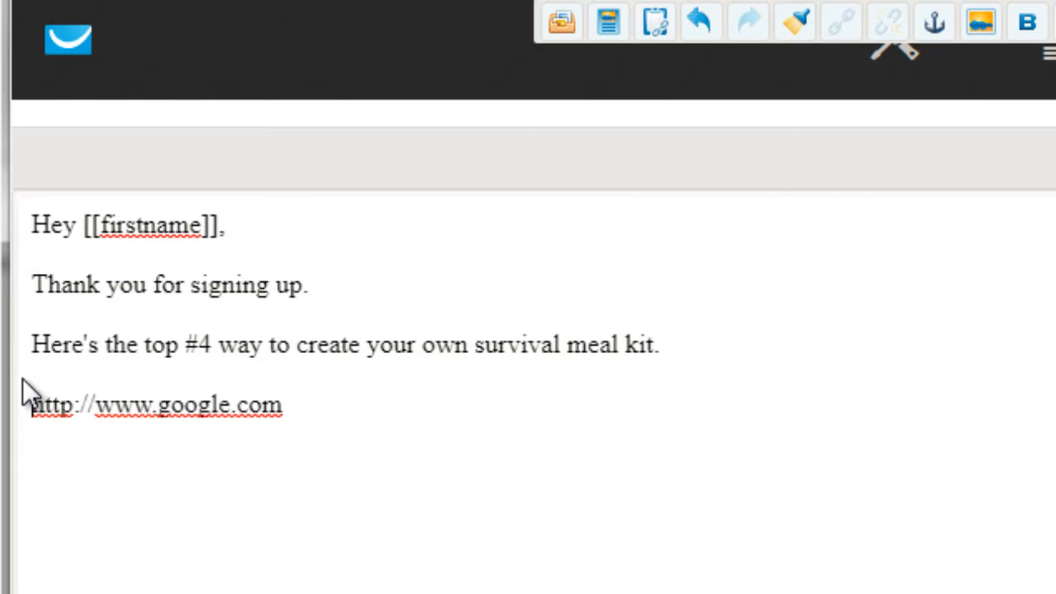
type("Click ")
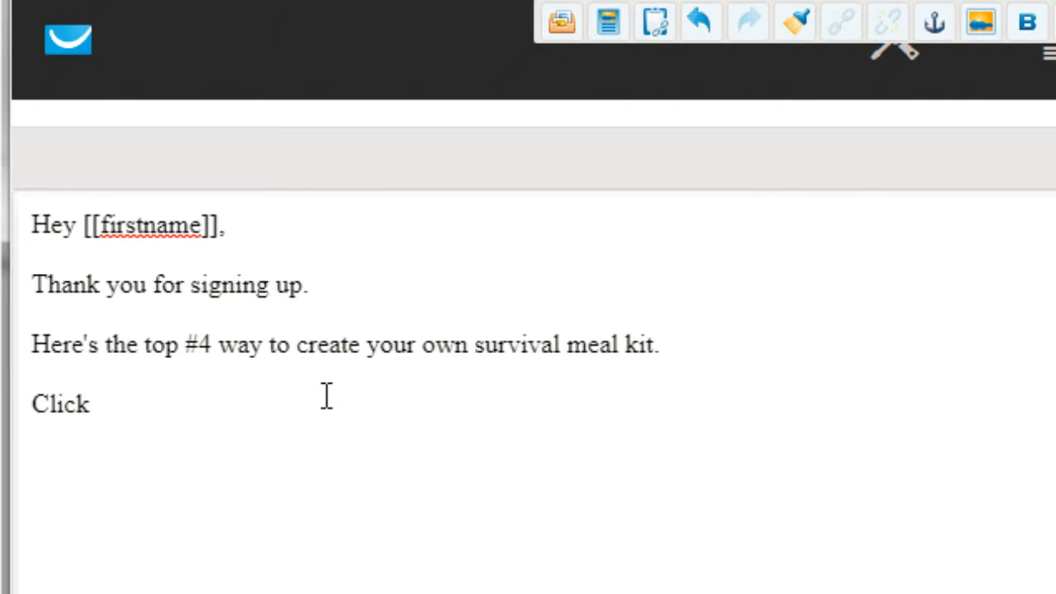
type("here")
key("shift+Home")
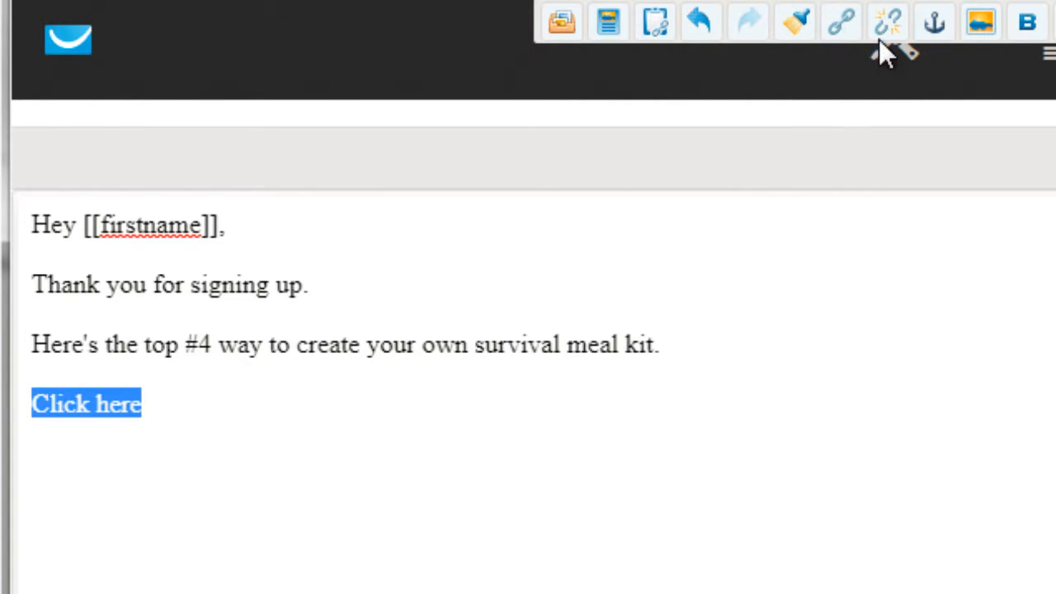
left_click(837, 17)
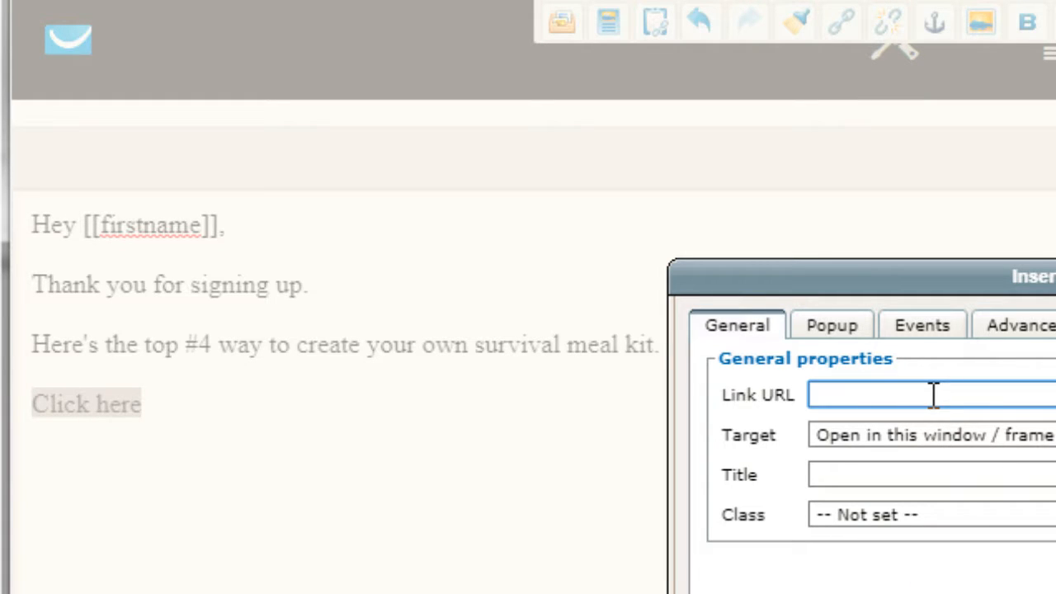
key("ctrl+v")
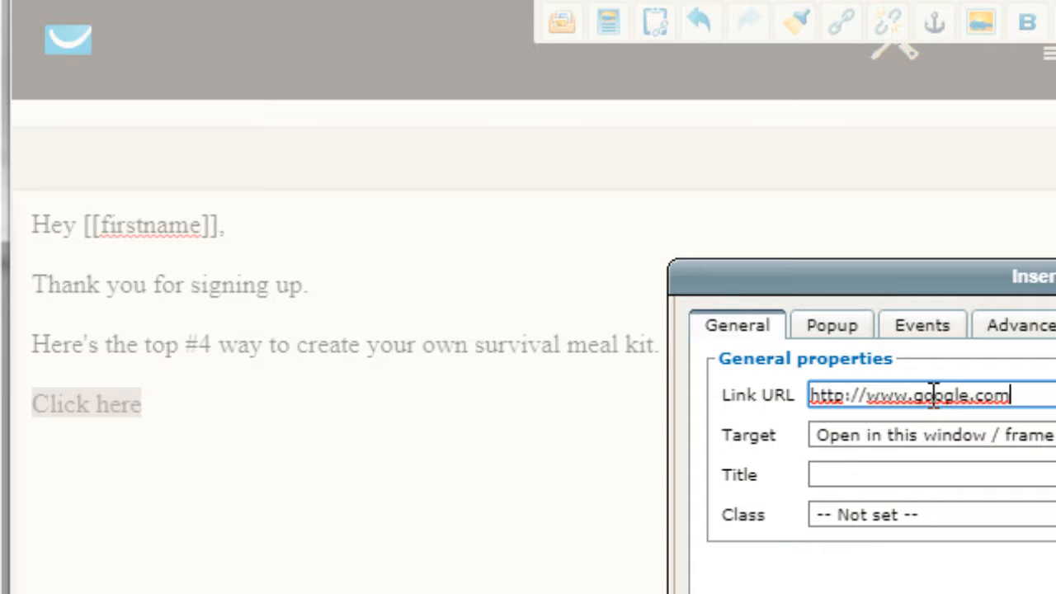
left_click(892, 437)
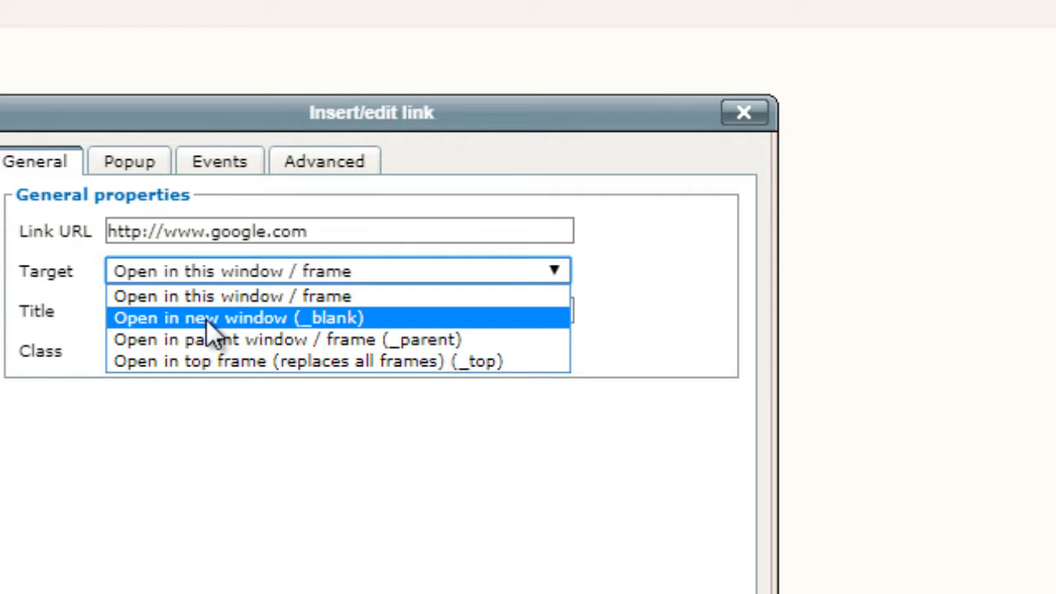
left_click(210, 321)
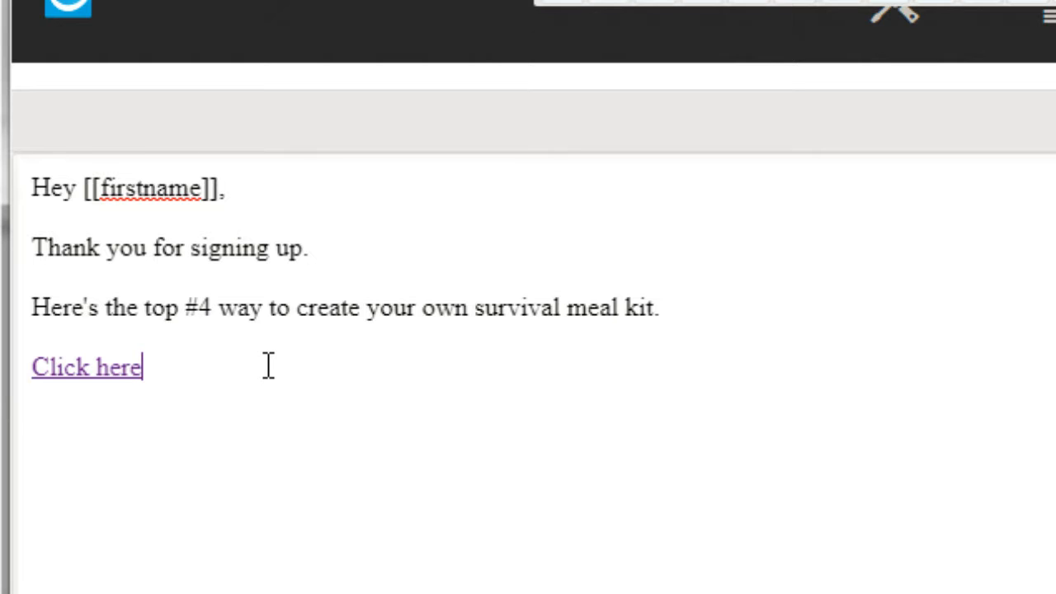
Step: Add the sign-off "Thanks," with "Your Name" on the line beneath it, below the Click here link
key("Return")
key("Return")
type("Thanks,")
key("shift+Return")
type("Your Name")
key("Return")
key("Return")
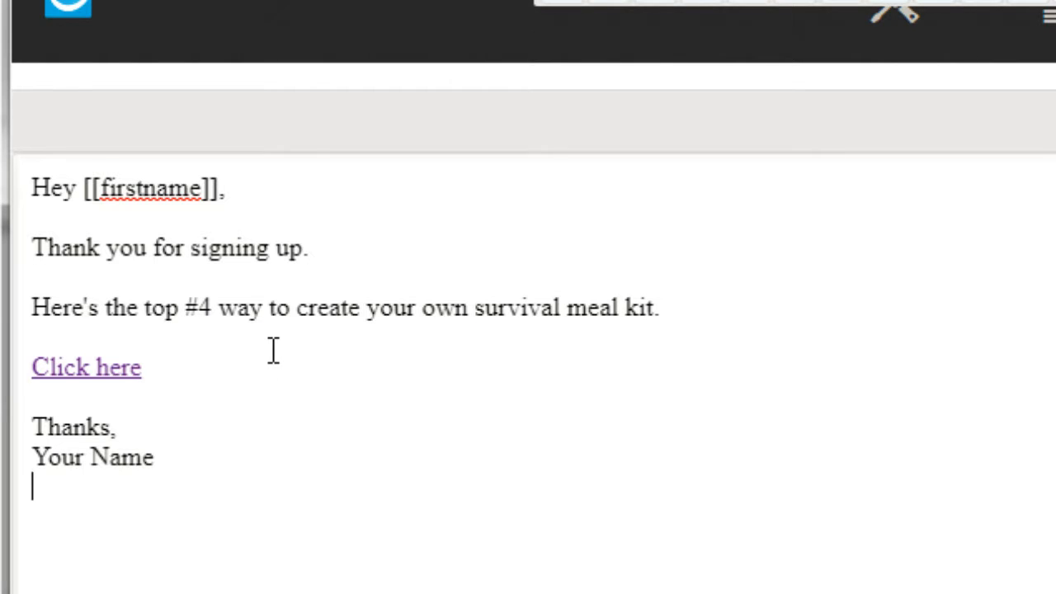
Step: Write the postscript "P.S. - By the way, tomorrow I am going to send you the #3 way to do ....." below the sign-off
type("P.S. ")
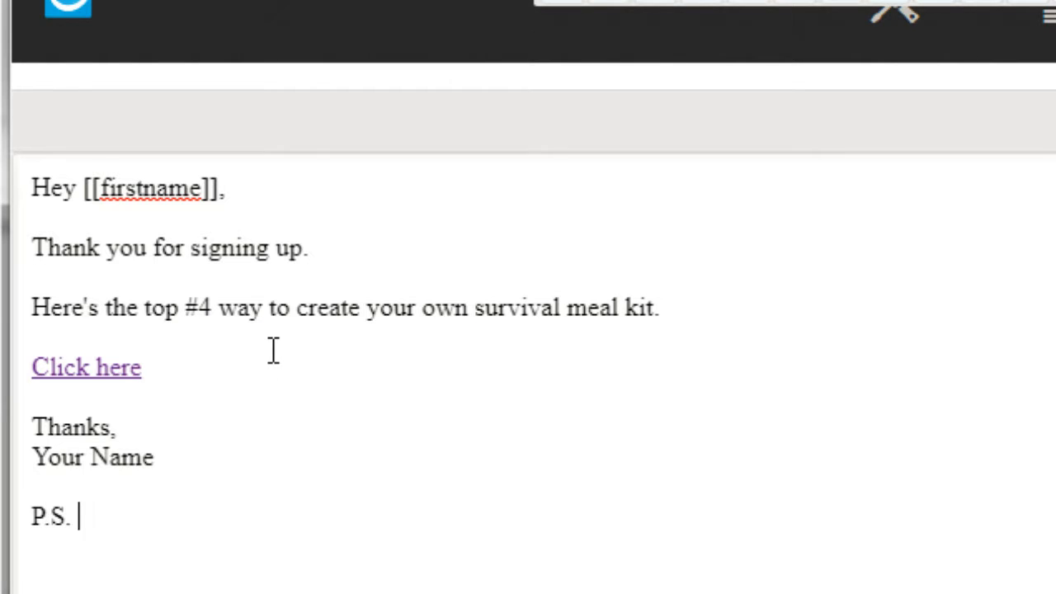
type("- By the way, tomorrow I a")
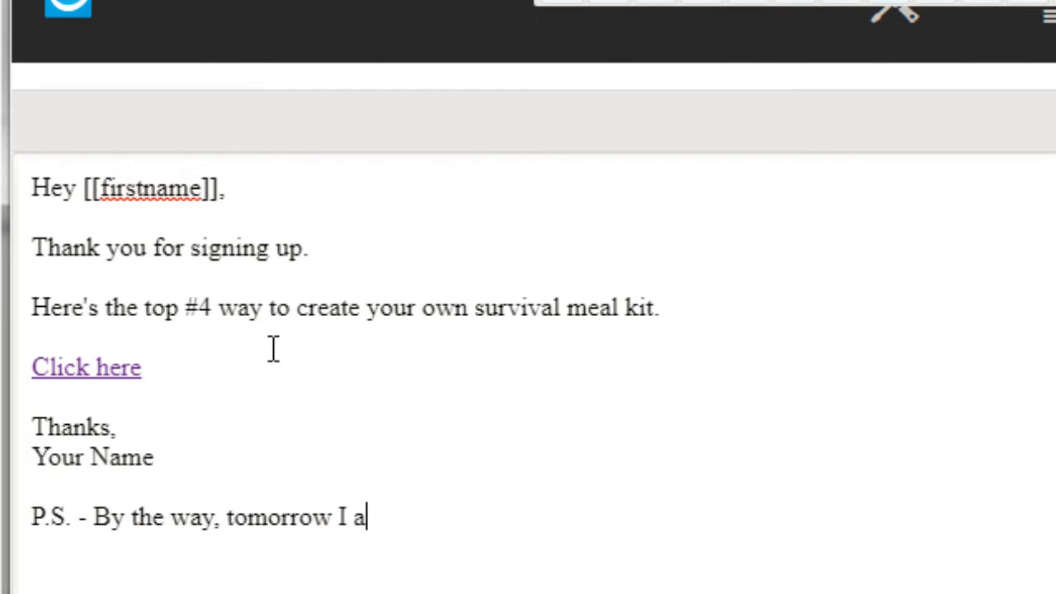
type("m going to send you th")
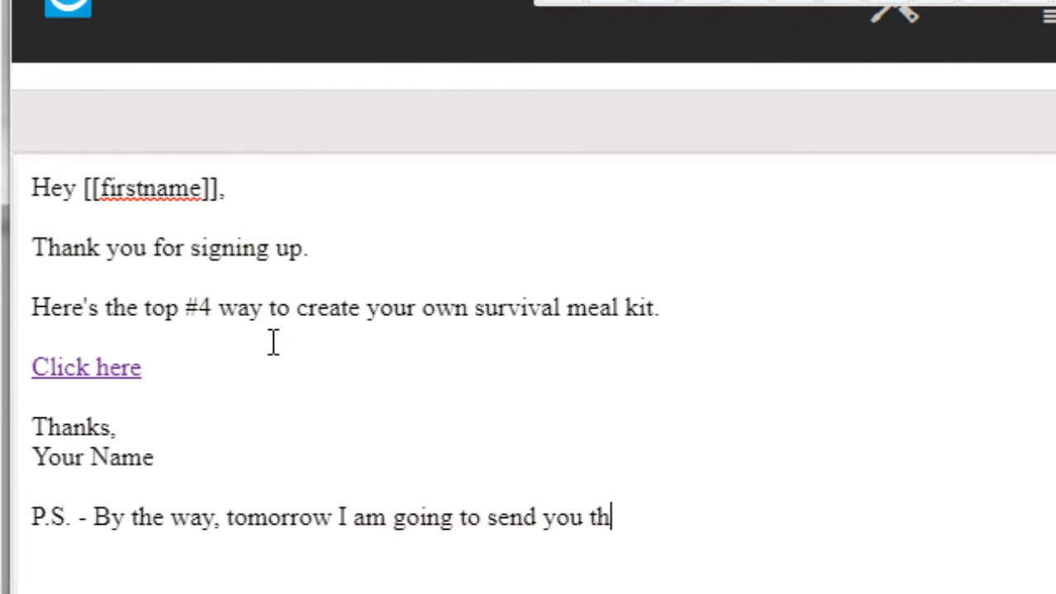
type("e #3")
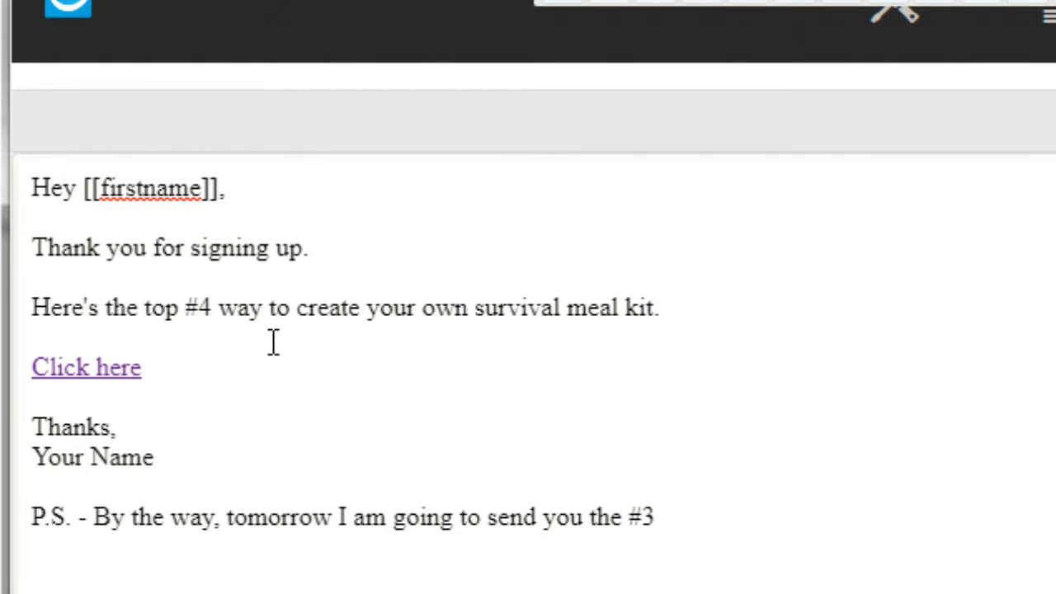
type(" way t")
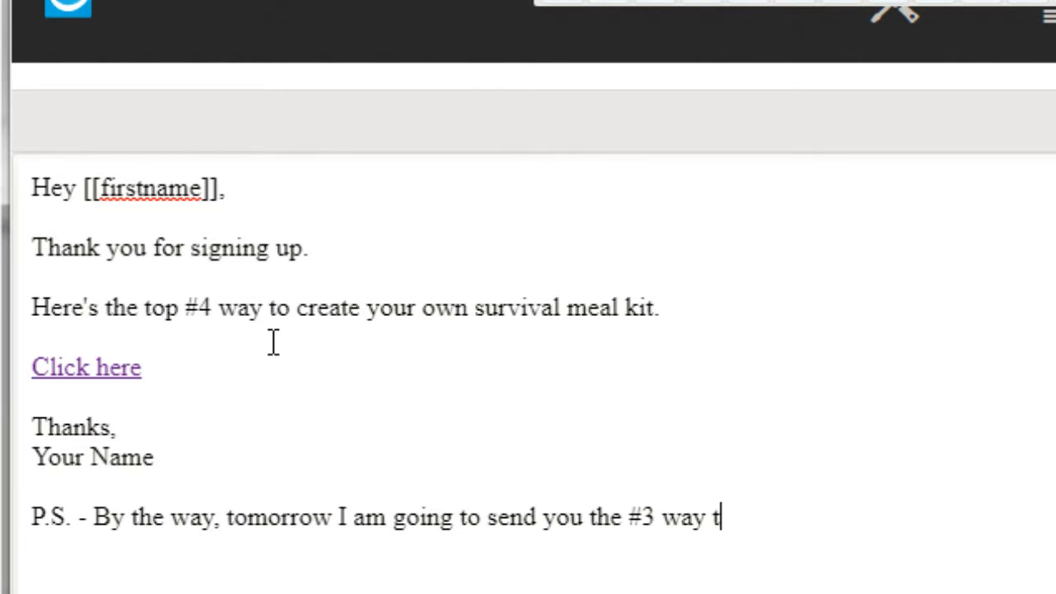
type("o do .....")
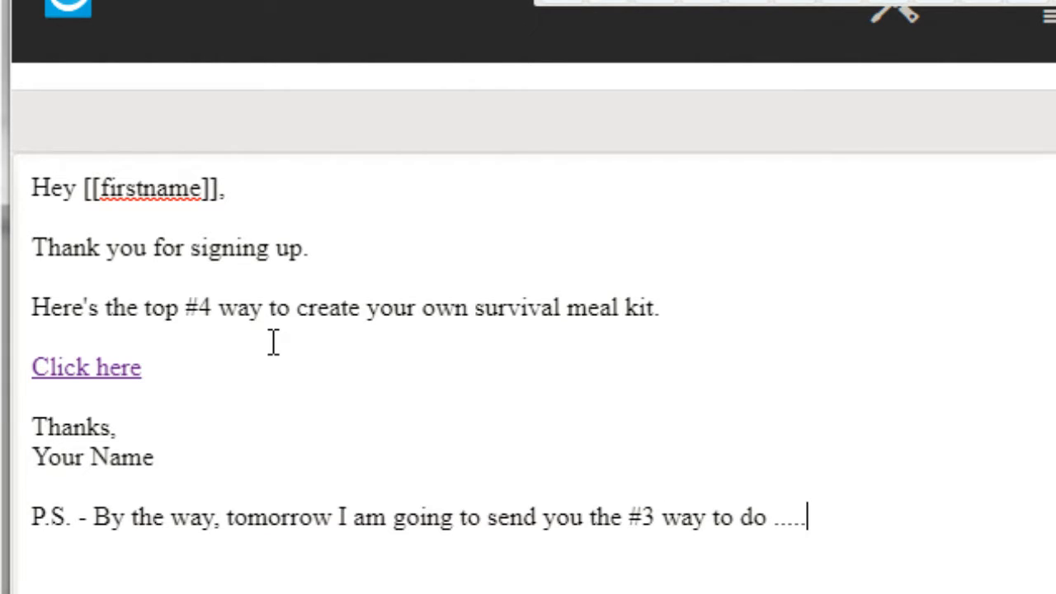
key("Return")
left_click(236, 517)
left_click(882, 515)
key("Return")
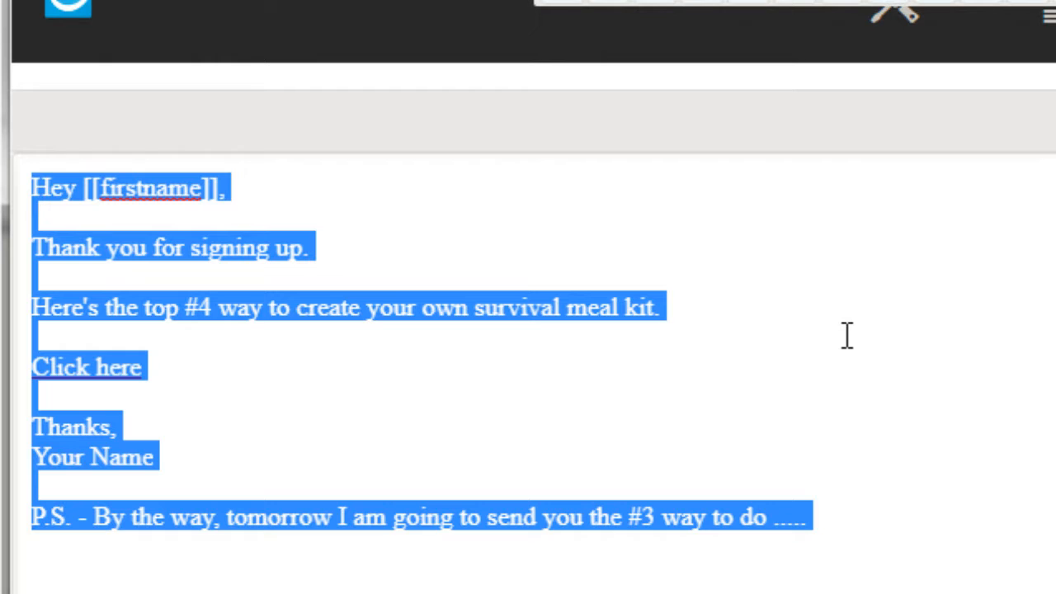
Step: Select the entire message text and run the SpamScore test on the email
left_click(757, 392)
key("ctrl+a")
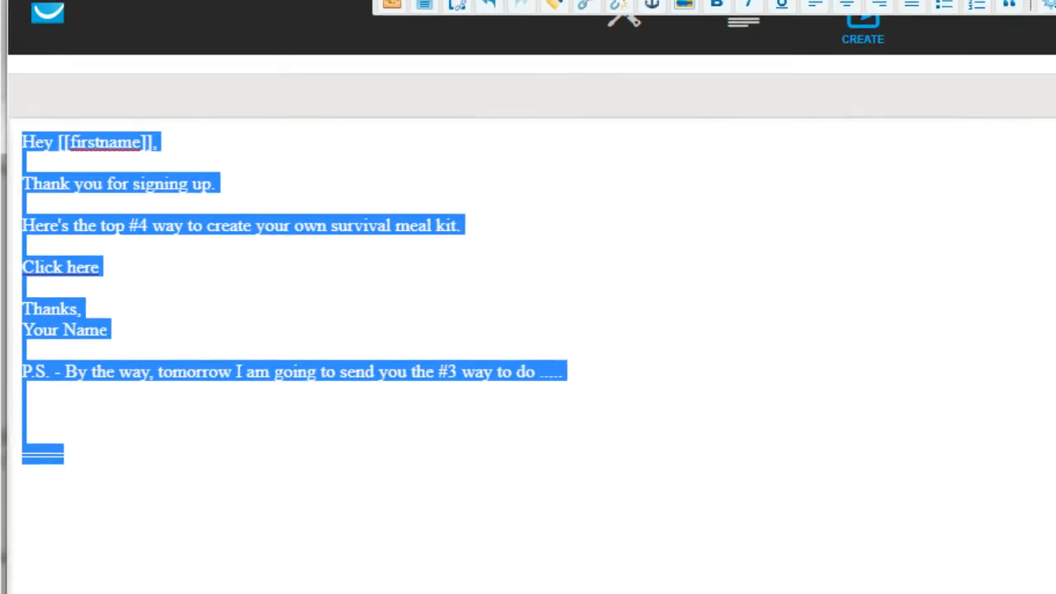
mouse_move(785, 575)
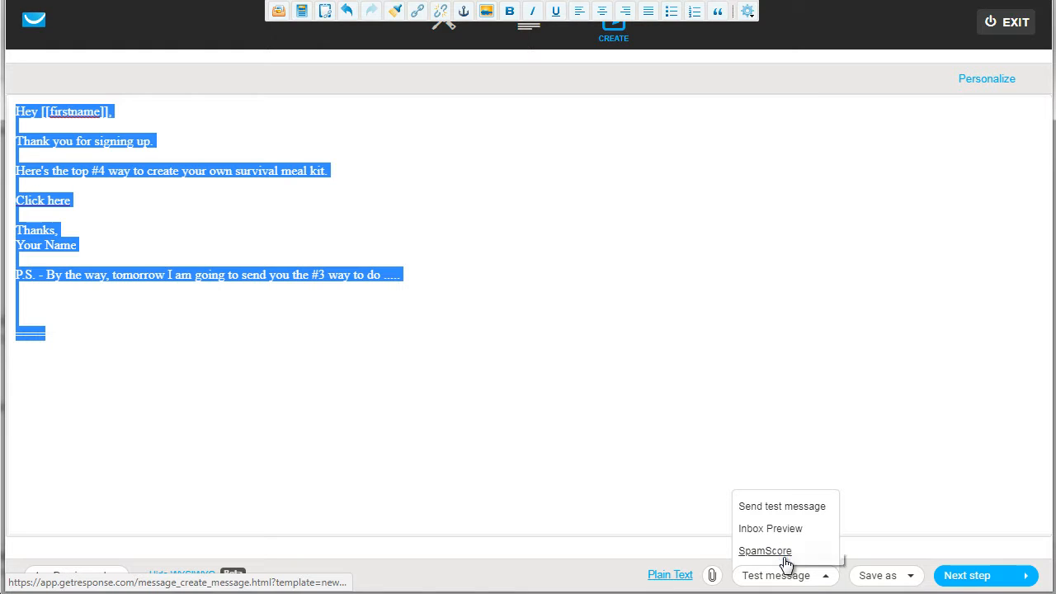
left_click(763, 551)
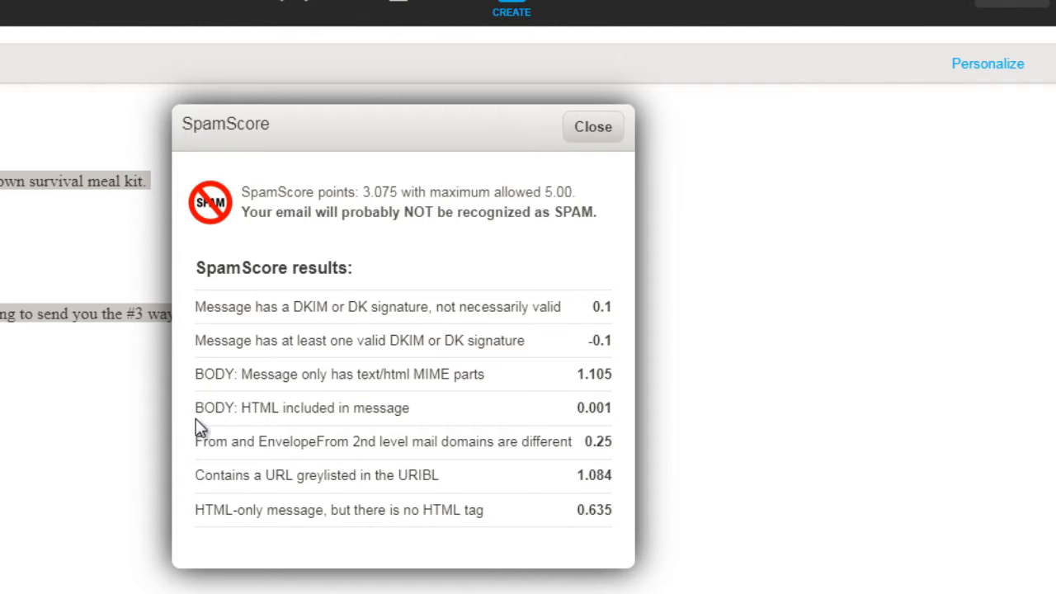
Step: Review the MIME parts and missing HTML tag entries in the SpamScore results, and close the report
left_click_drag(196, 408, 503, 370)
left_click(456, 419)
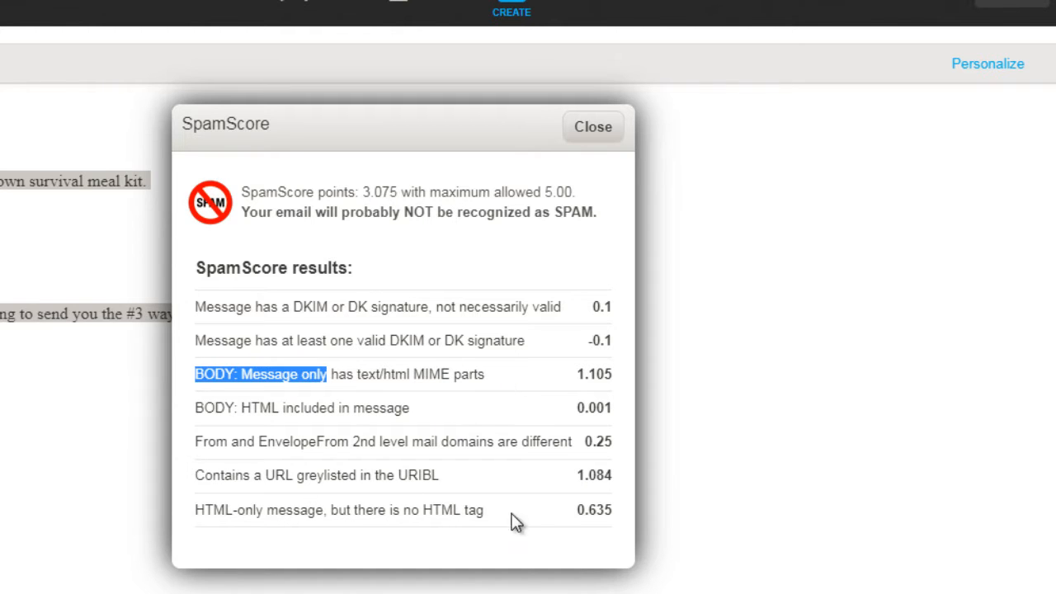
left_click(488, 516)
left_click_drag(488, 516, 581, 507)
left_click(611, 514)
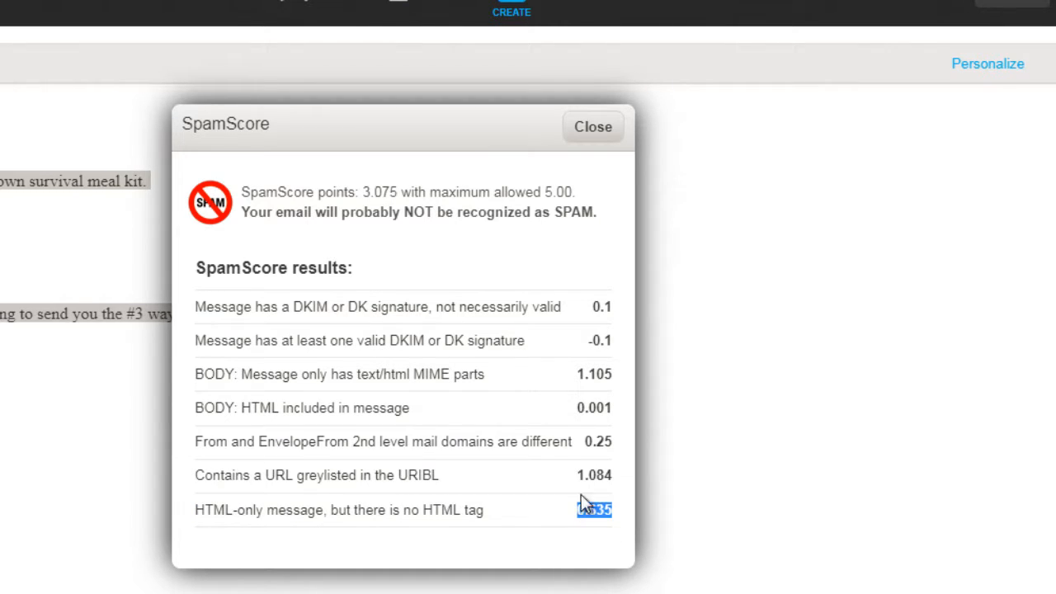
left_click(603, 129)
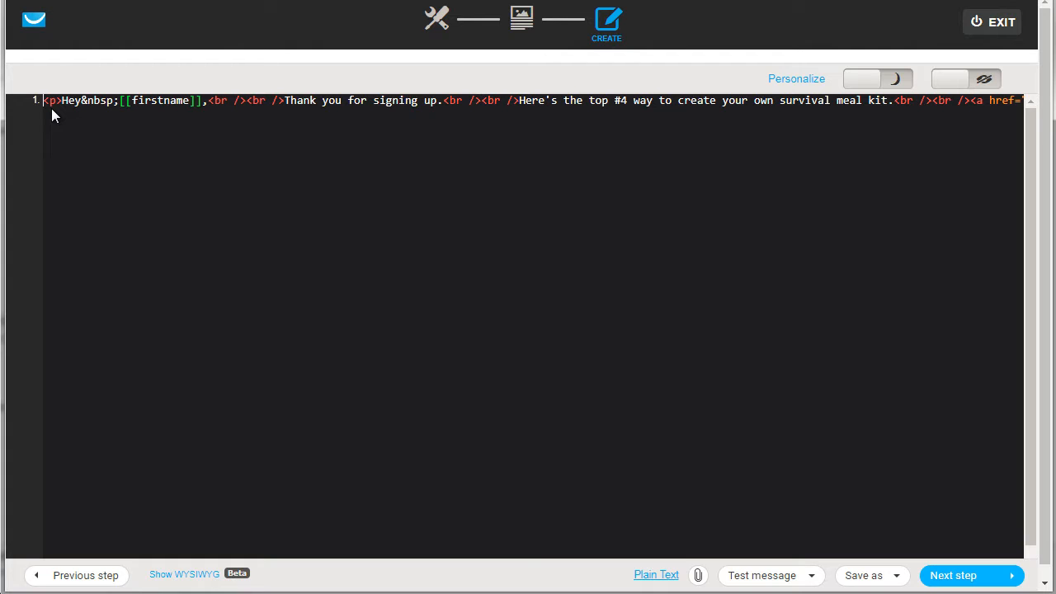
Step: Insert the opening tags <html><body> before the first <p> in the email's HTML source
type("<")
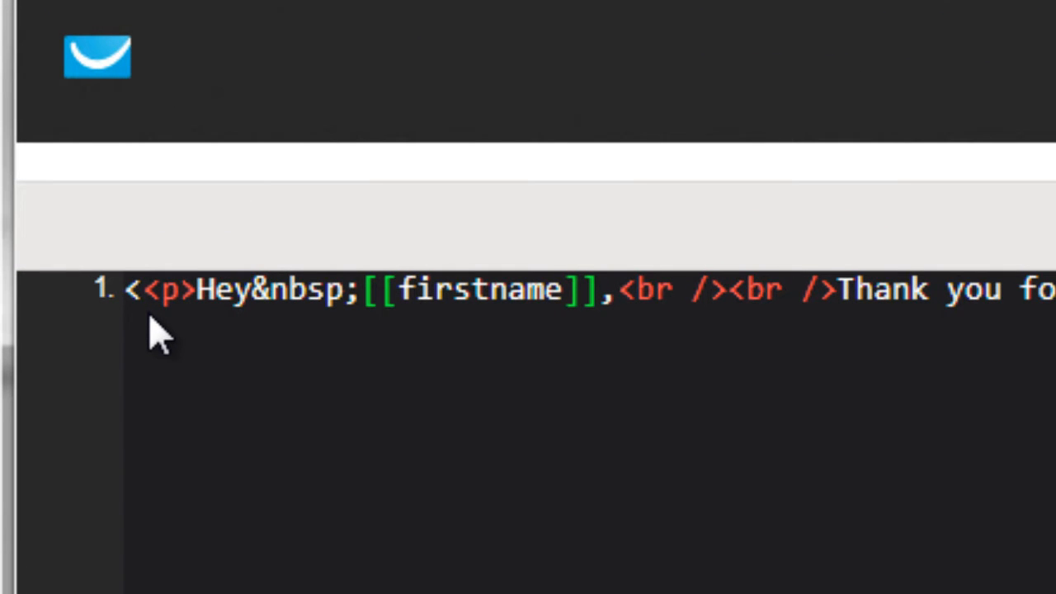
type(">")
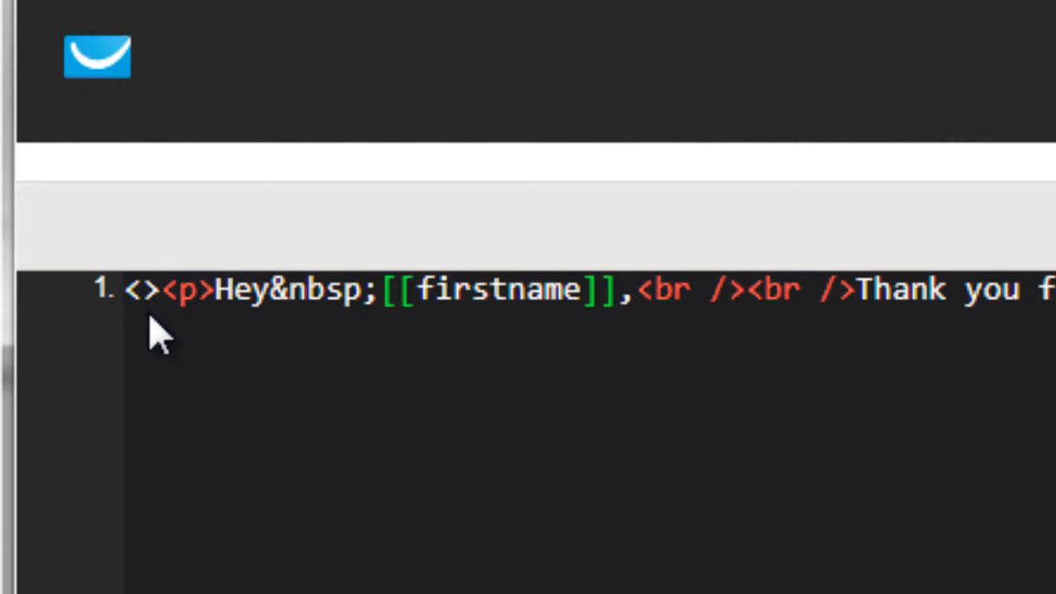
type("html")
key("Right")
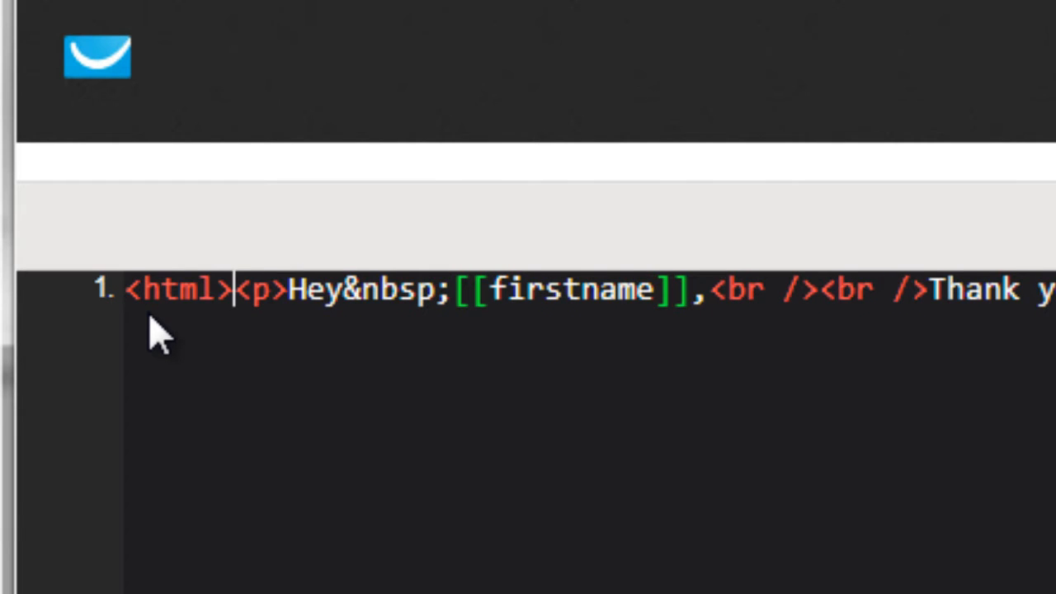
type("<>")
key("Left")
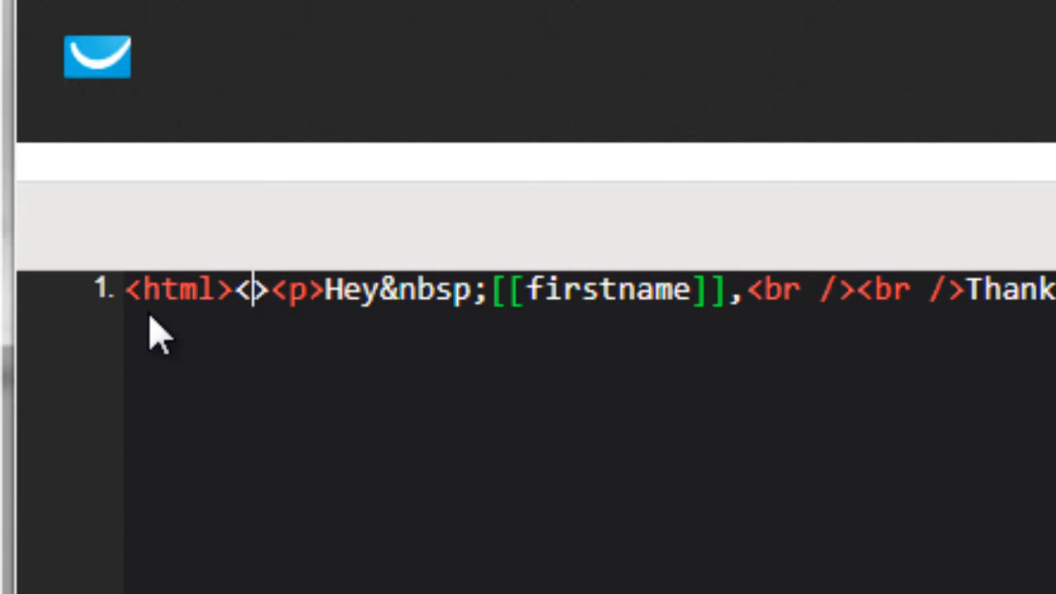
type("body")
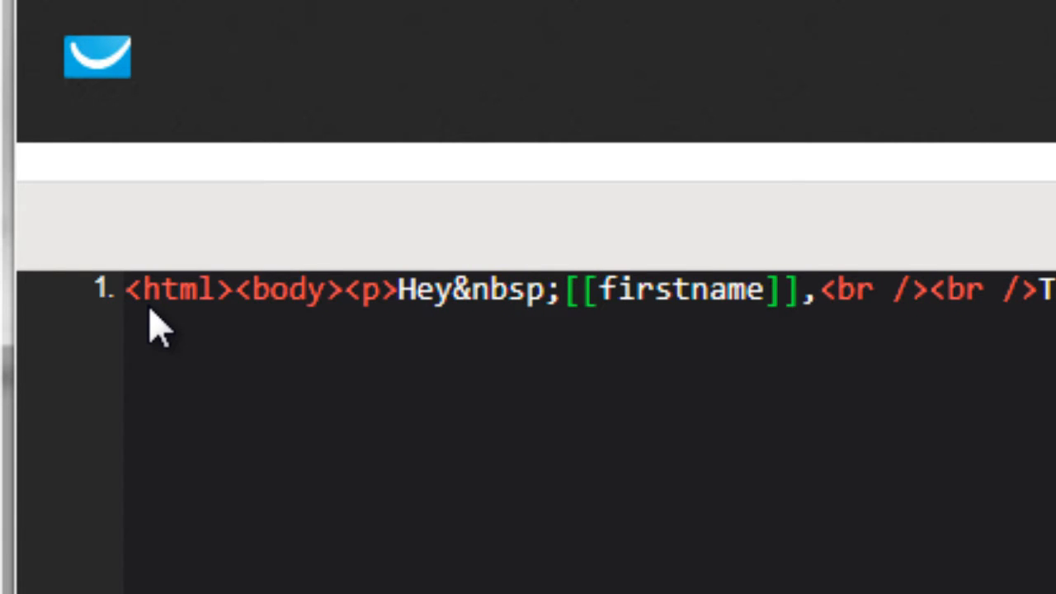
Step: Add a <body> tag and an <html> tag after the final </p> at the end of the source
left_click(837, 289)
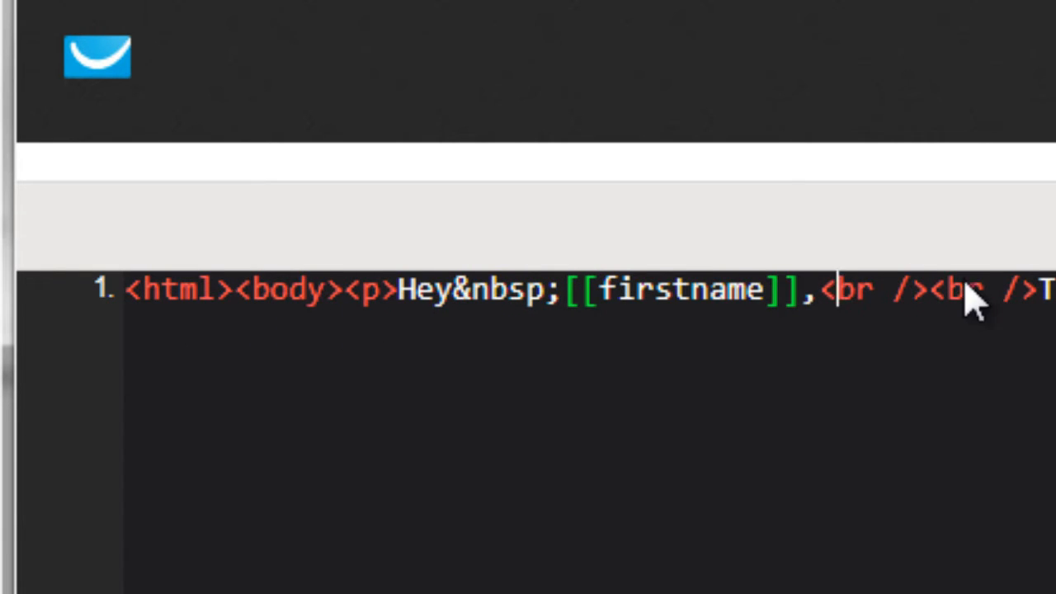
double_click(1028, 289)
scroll(528, 289, "right", 6)
scroll(528, 289, "right", 5)
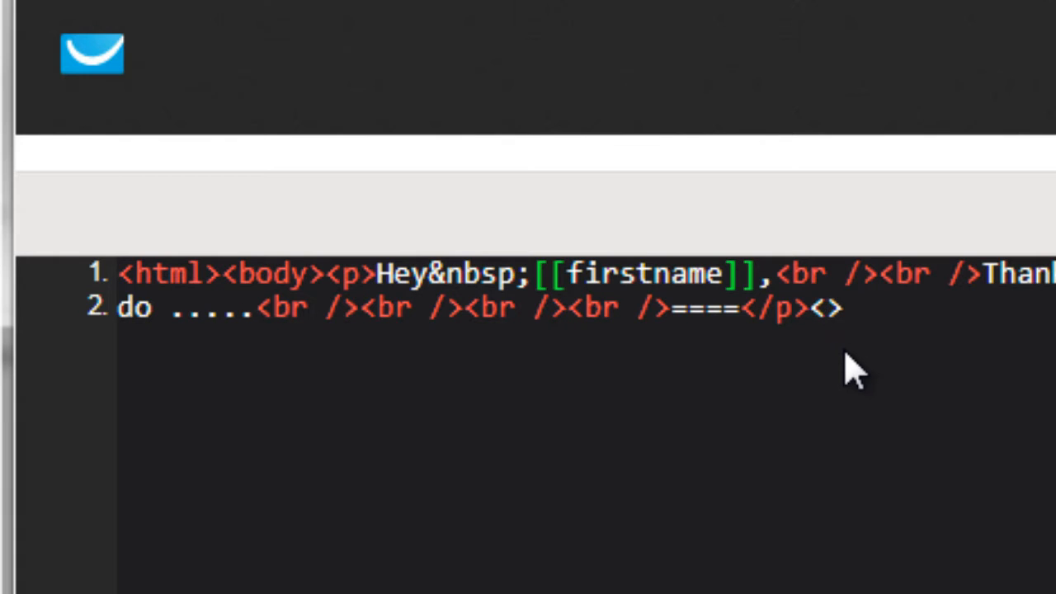
type("body>")
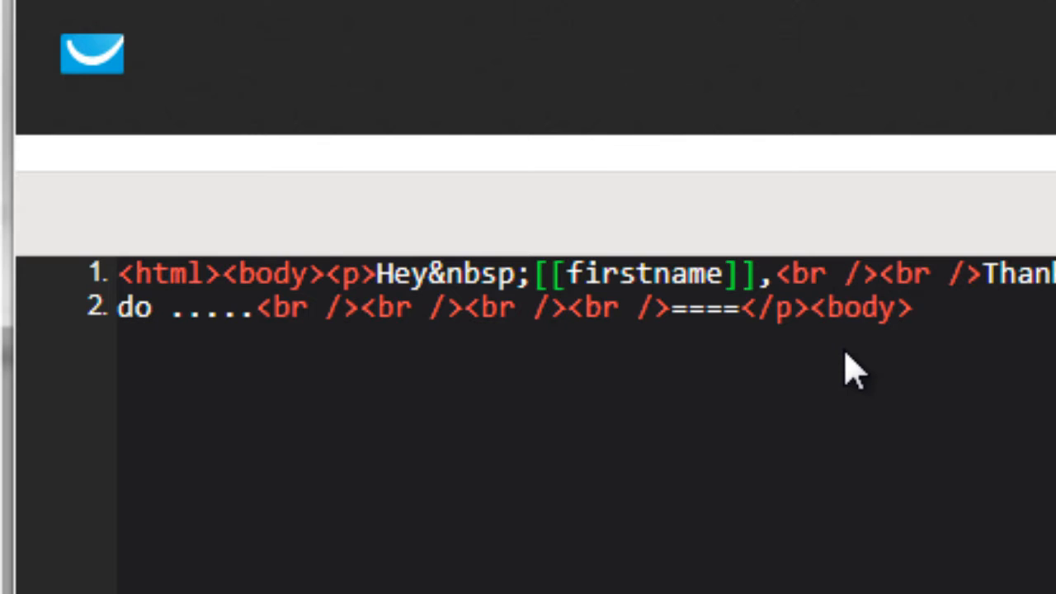
type("<html")
Step: Add a slash to the two tags at the end of the source to make them </body></html>
key("Left")
key("Left")
key("Left")
key("Left")
key("Left")
key("Left")
key("Left")
key("Left")
key("Left")
key("Left")
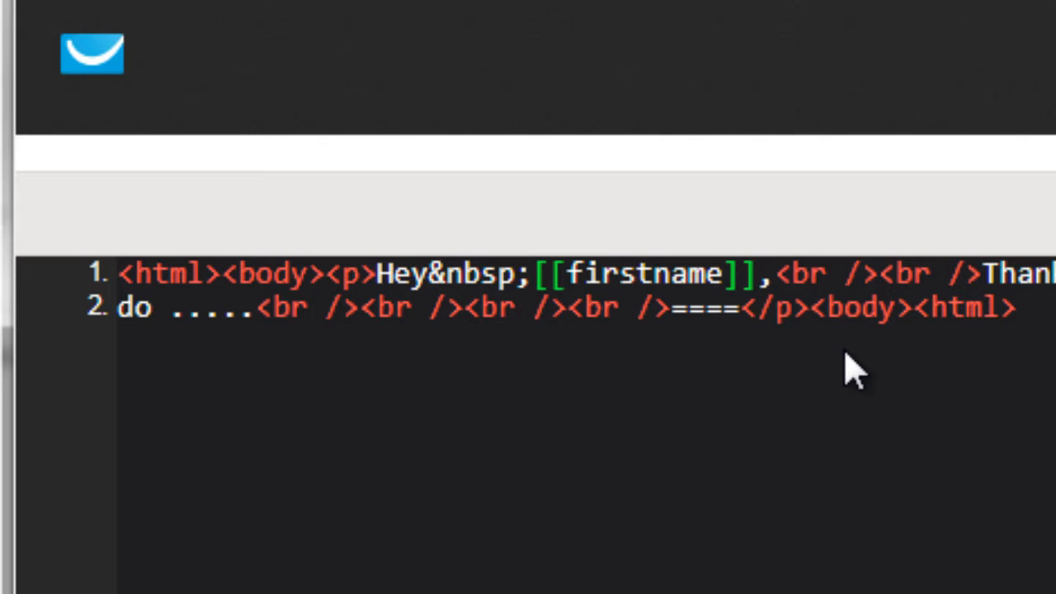
type("/")
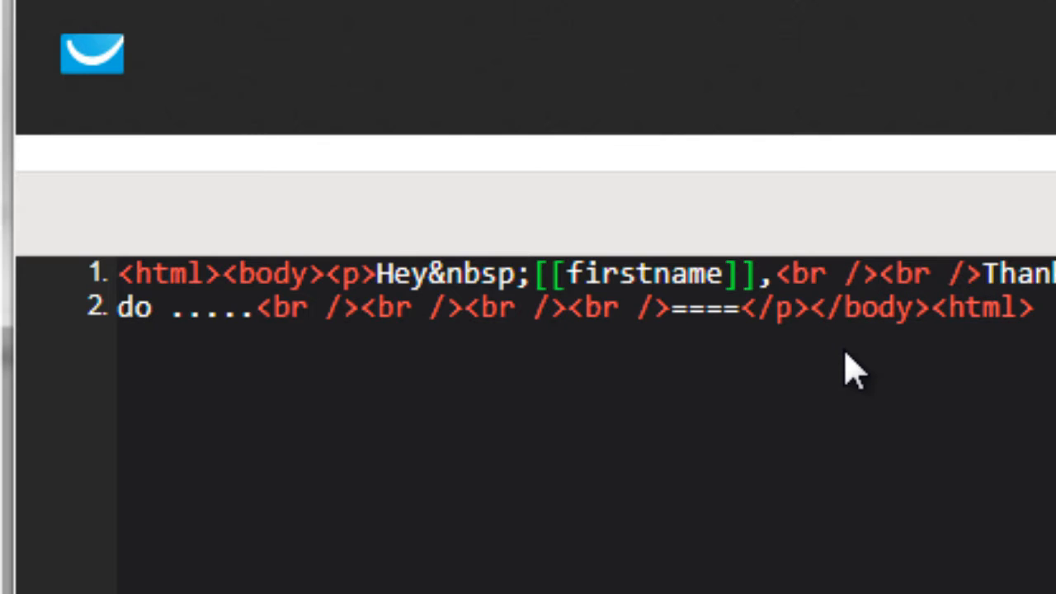
key("Right")
key("Right")
key("Right")
key("Right")
key("Right")
type("/")
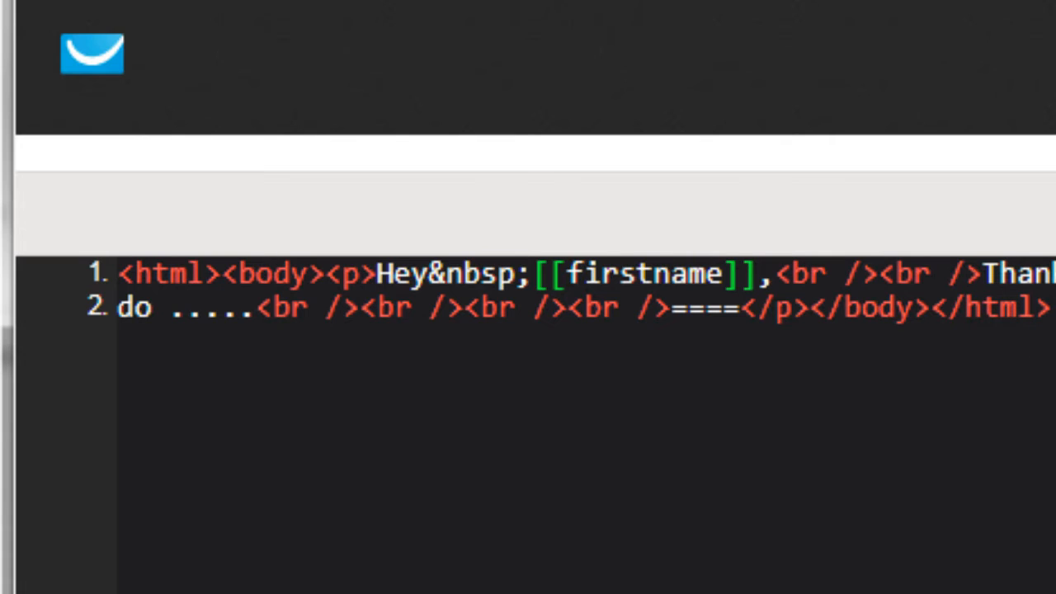
left_click(1052, 308)
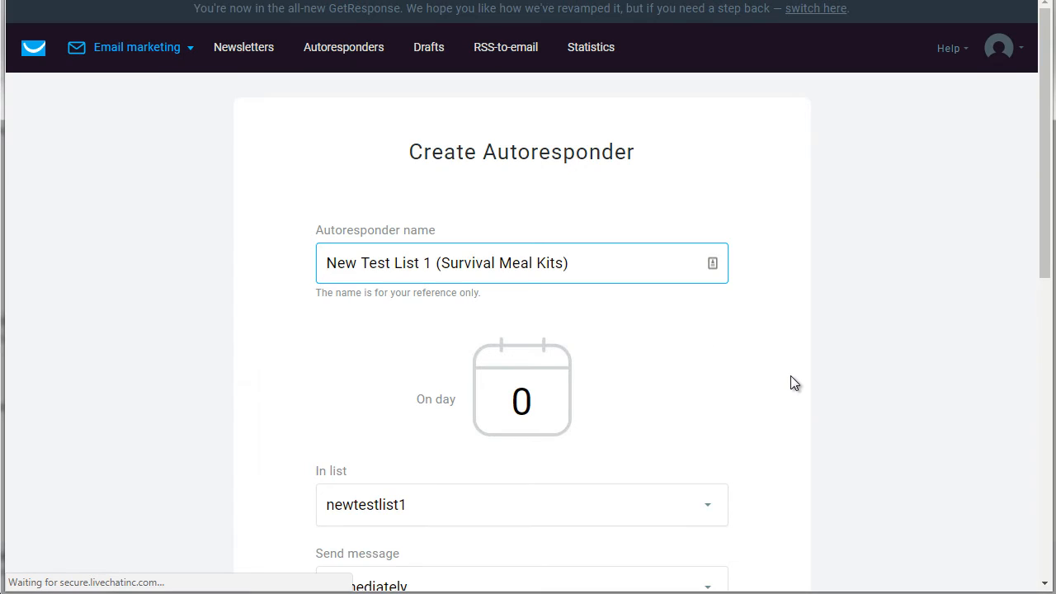
Step: Proceed to the autoresponder settings and save and publish the autoresponder with the SurvivalKit - Email1 message
scroll(791, 382, "down", 1)
scroll(790, 382, "down", 8)
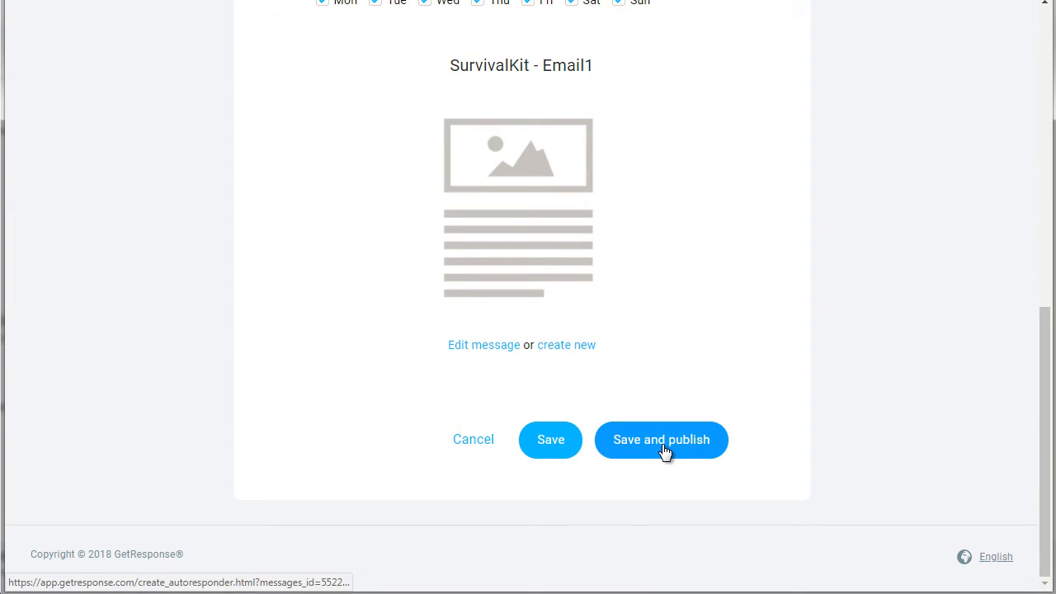
left_click(664, 449)
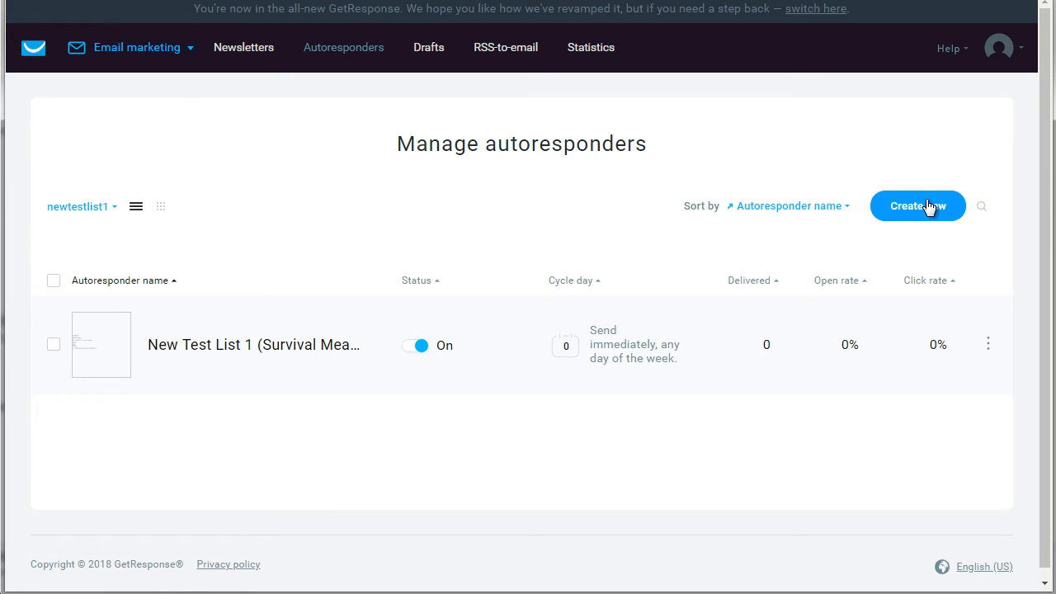
Step: Start a new autoresponder for newtestlist1 and name it Survival Email 2
left_click(988, 347)
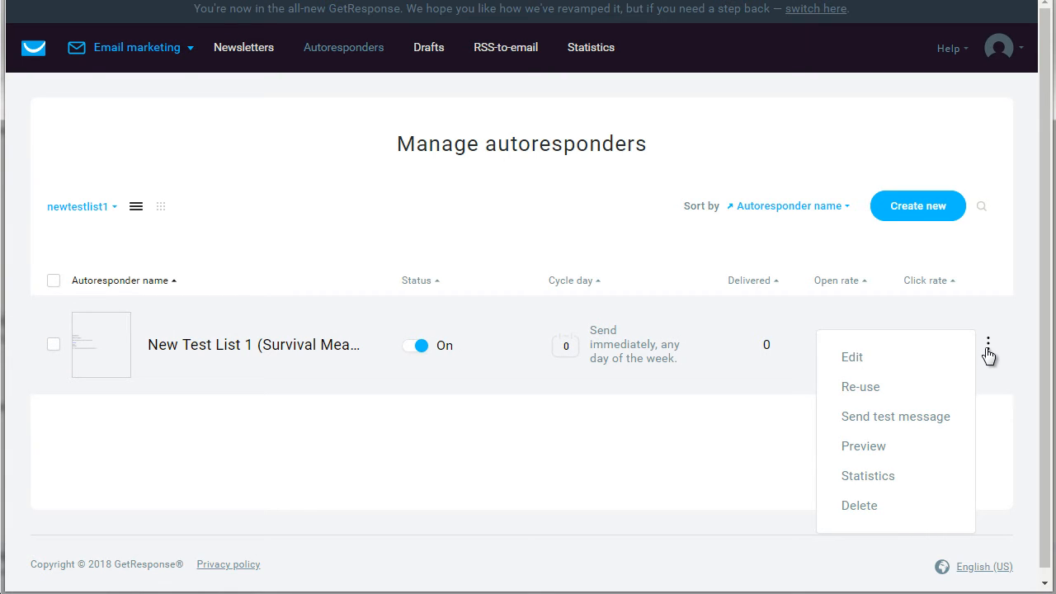
left_click(876, 384)
type("S")
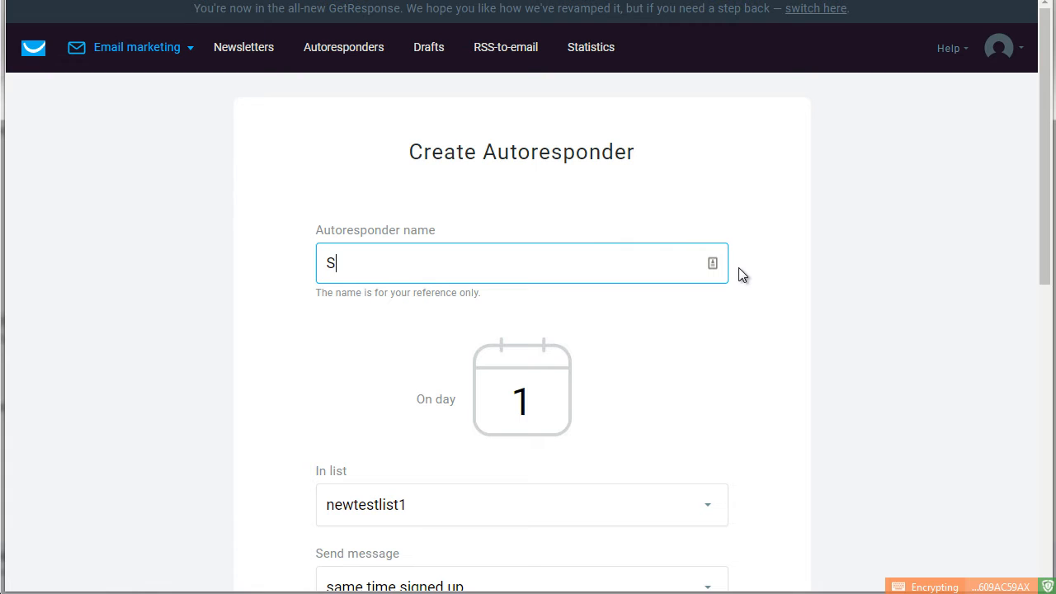
type("urvival Email 2")
left_click(642, 286)
Step: Set the autoresponder's send day to 2 and change it back to 1
scroll(642, 287, "down", 2)
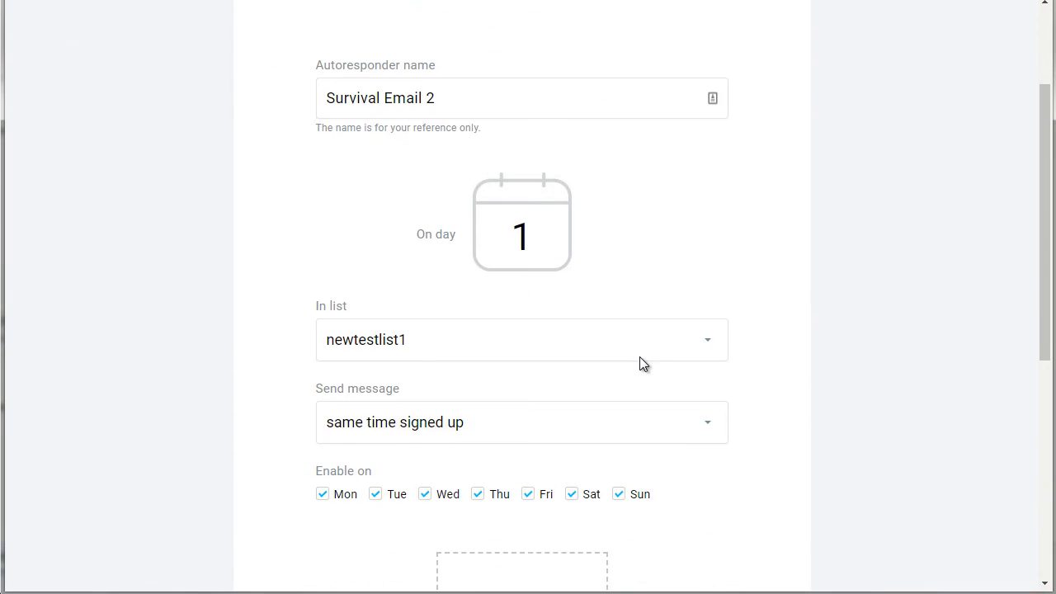
double_click(541, 240)
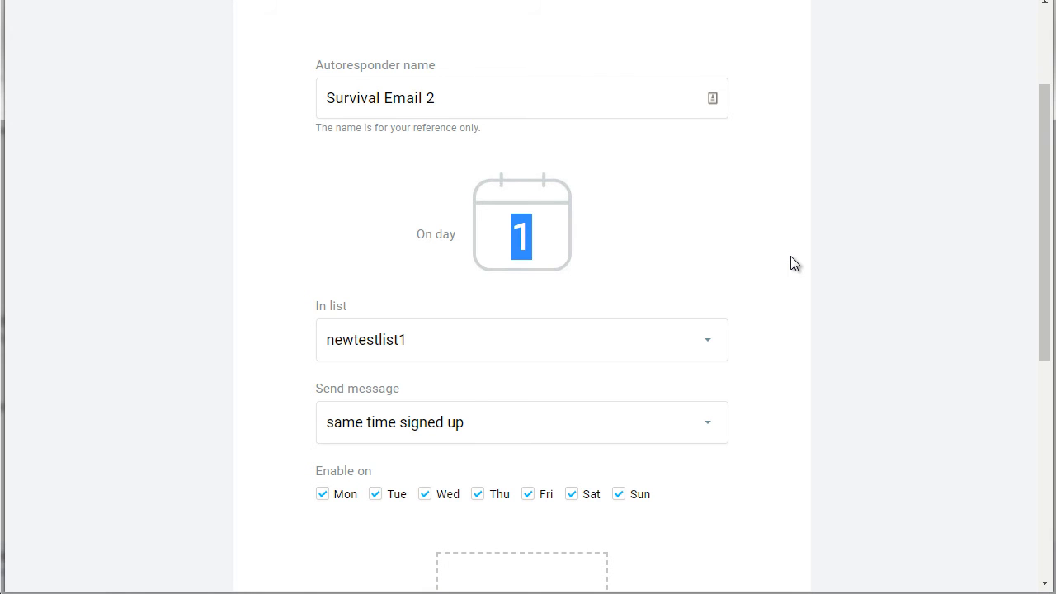
type("2")
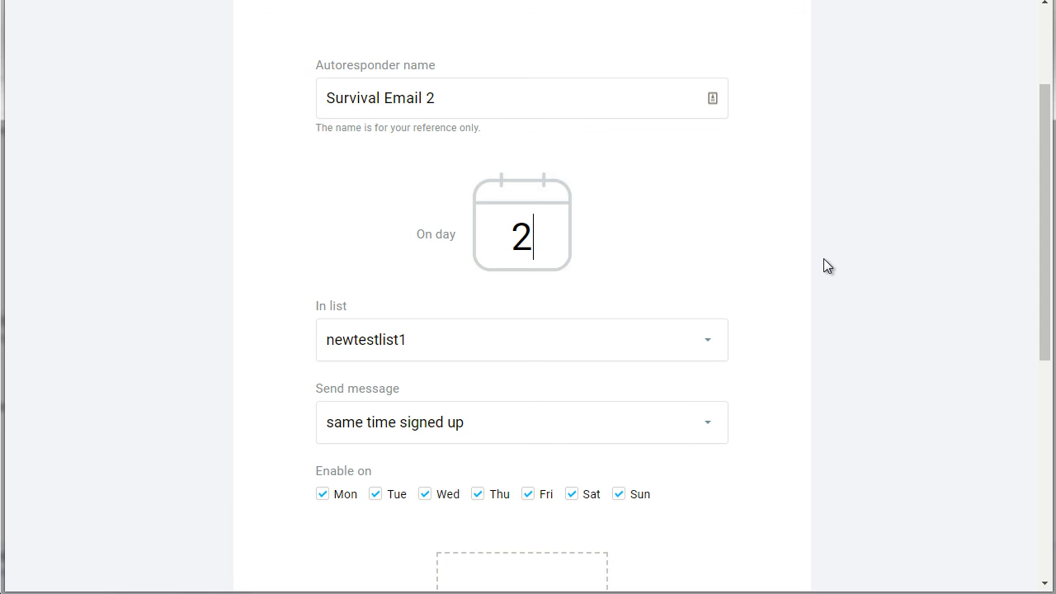
key("BackSpace")
type("1")
scroll(824, 259, "down", 5)
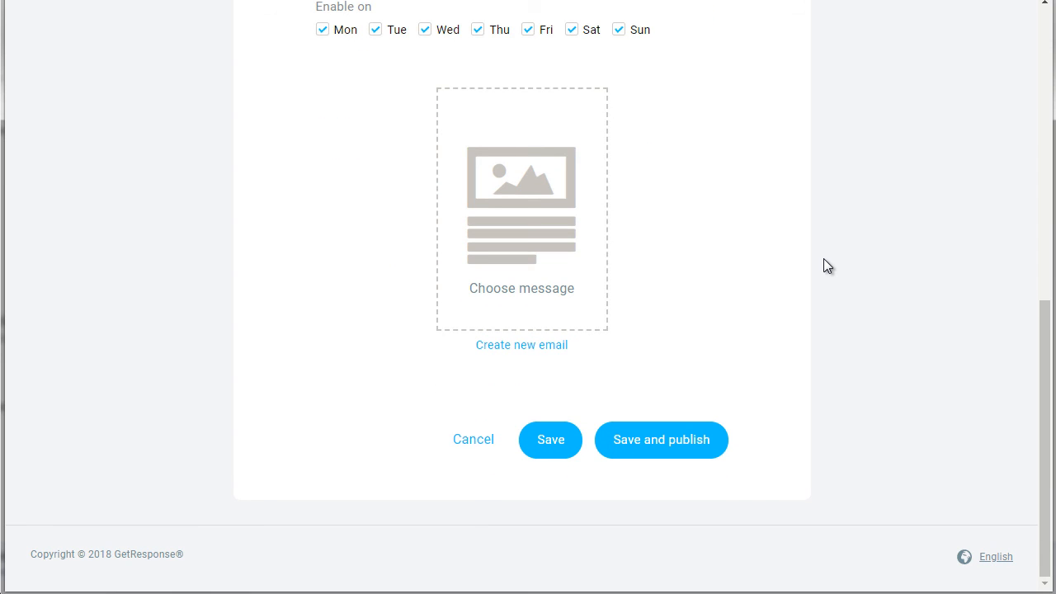